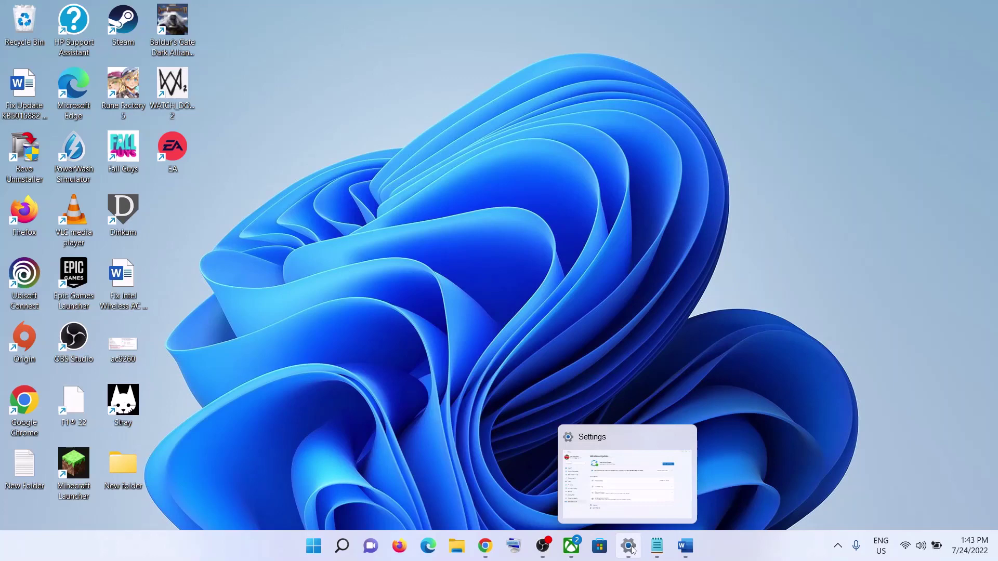
Step: Bring Settings forward and start the 2022-07 Cumulative Update (KB5015882) download, now at 0%
{"action": "left_click", "coordinate": [628, 546]}
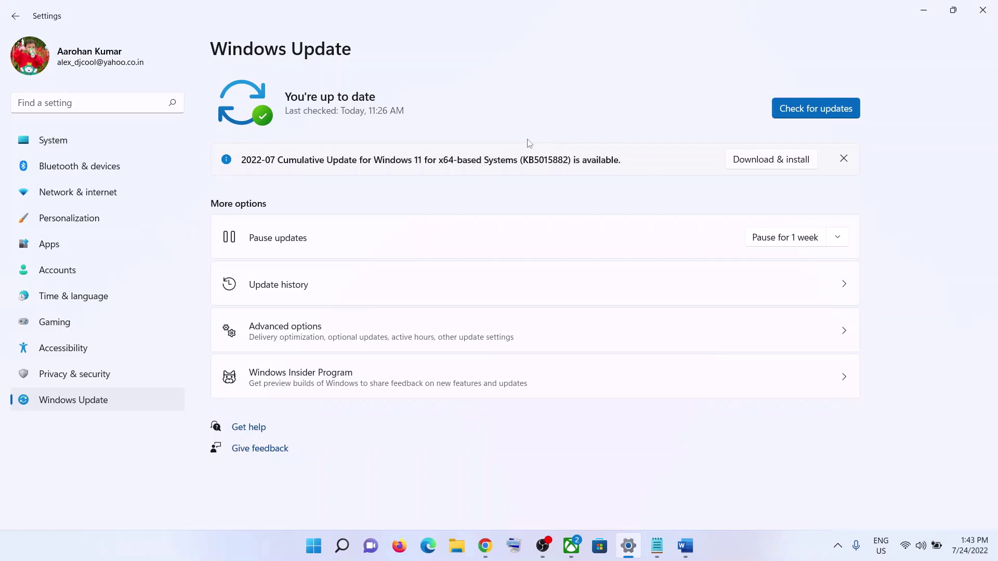
{"action": "left_click", "coordinate": [768, 165]}
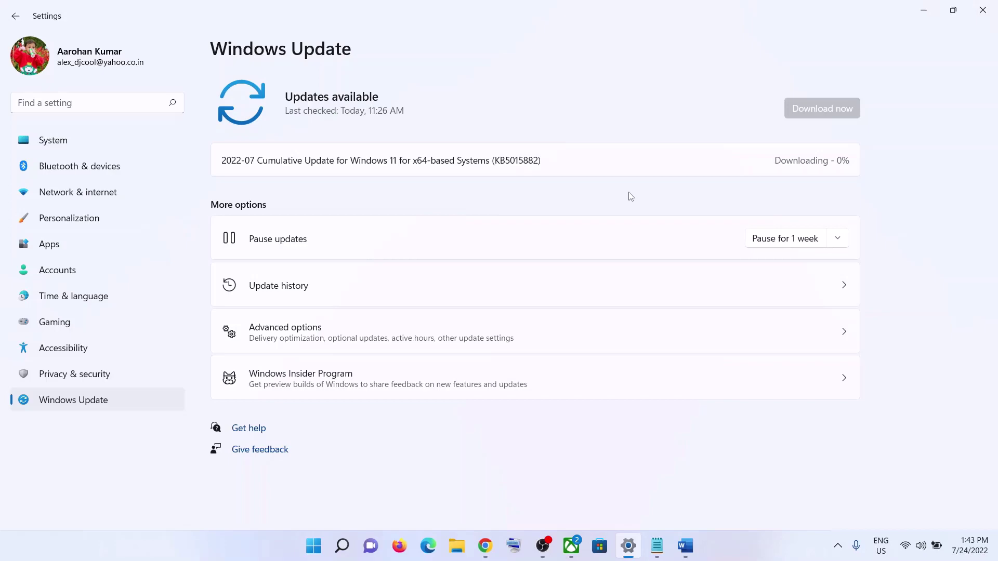
{"action": "left_click", "coordinate": [685, 546]}
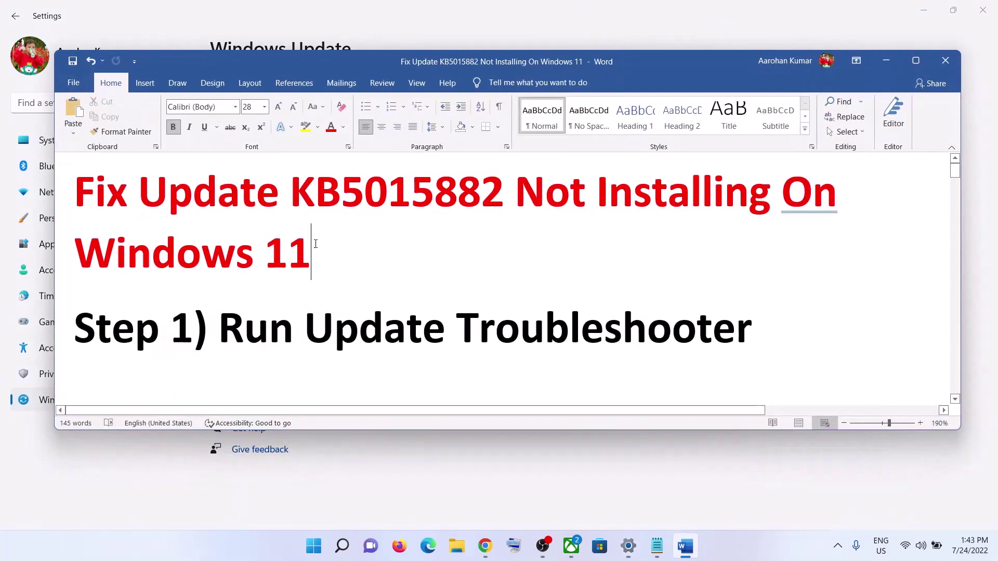
{"action": "left_click_drag", "start_coordinate": [228, 321], "coordinate": [752, 330]}
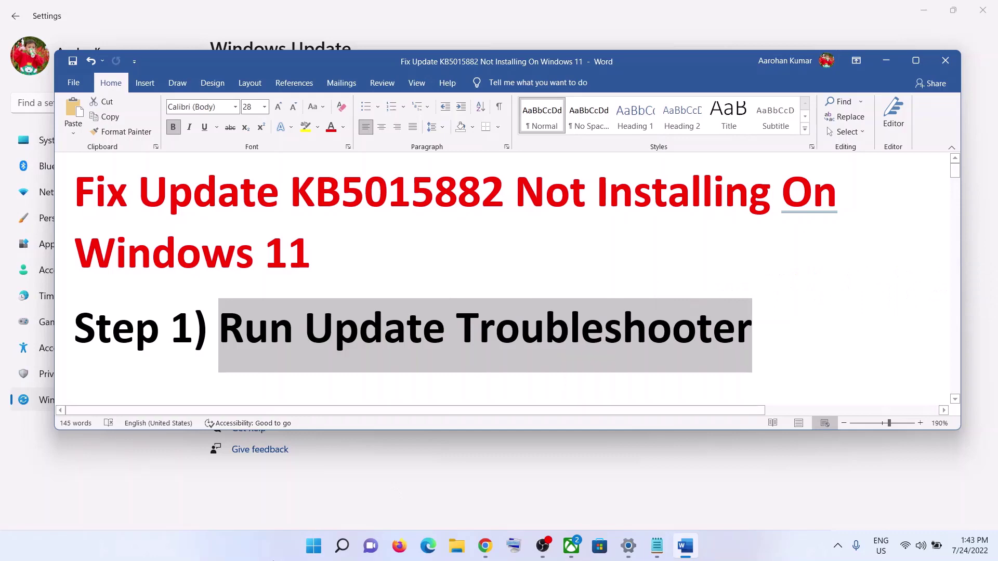
{"action": "left_click", "coordinate": [314, 547]}
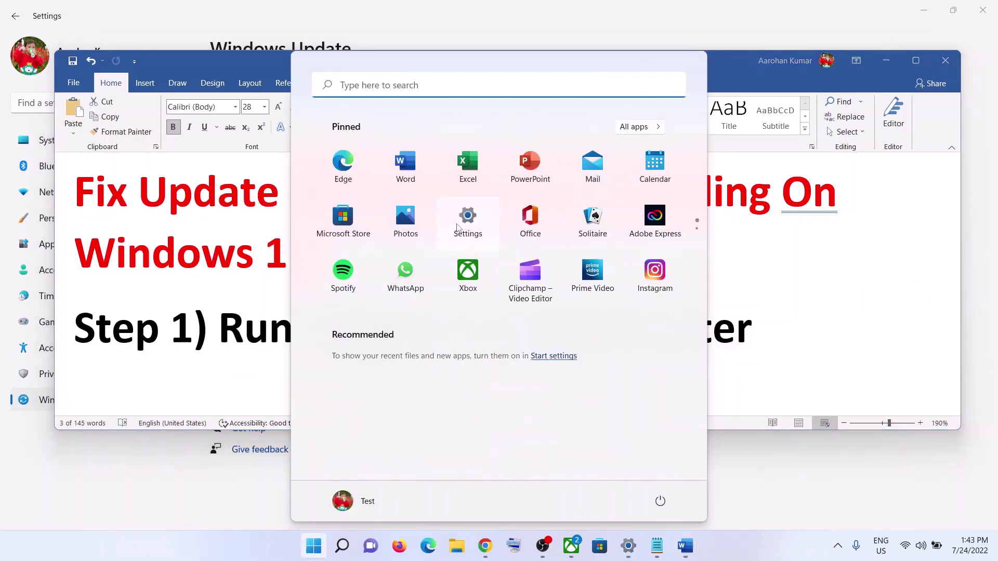
{"action": "left_click", "coordinate": [460, 224]}
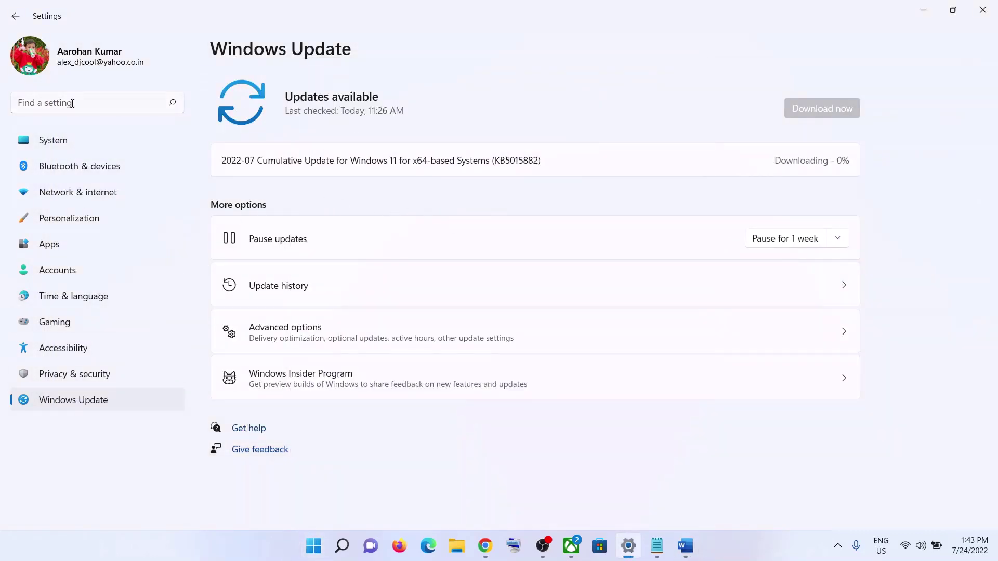
Step: Launch the Windows Update troubleshooter from System > Troubleshoot > Other troubleshooters
{"action": "left_click", "coordinate": [73, 141]}
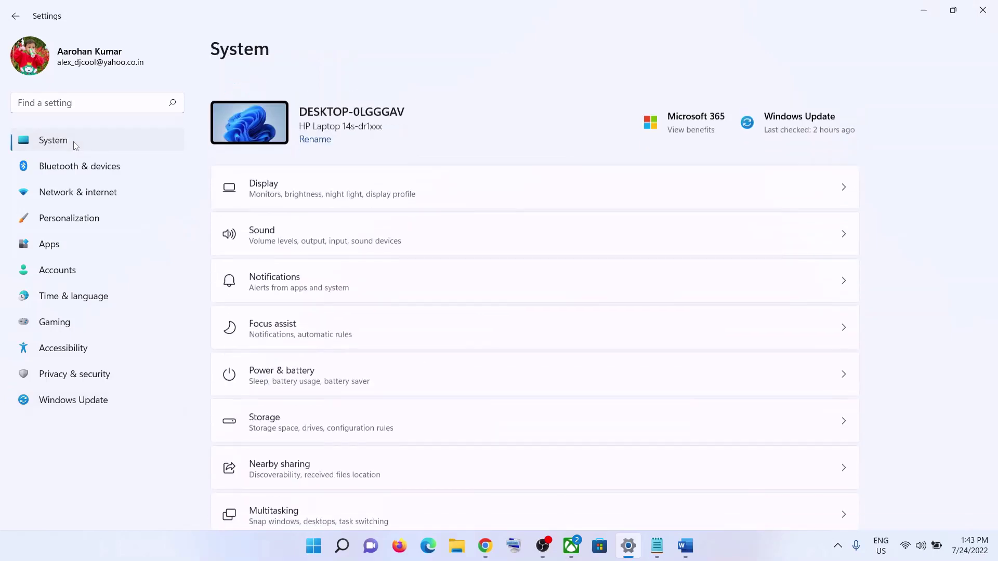
{"action": "scroll", "coordinate": [405, 332], "scroll_direction": "down", "scroll_amount": 5}
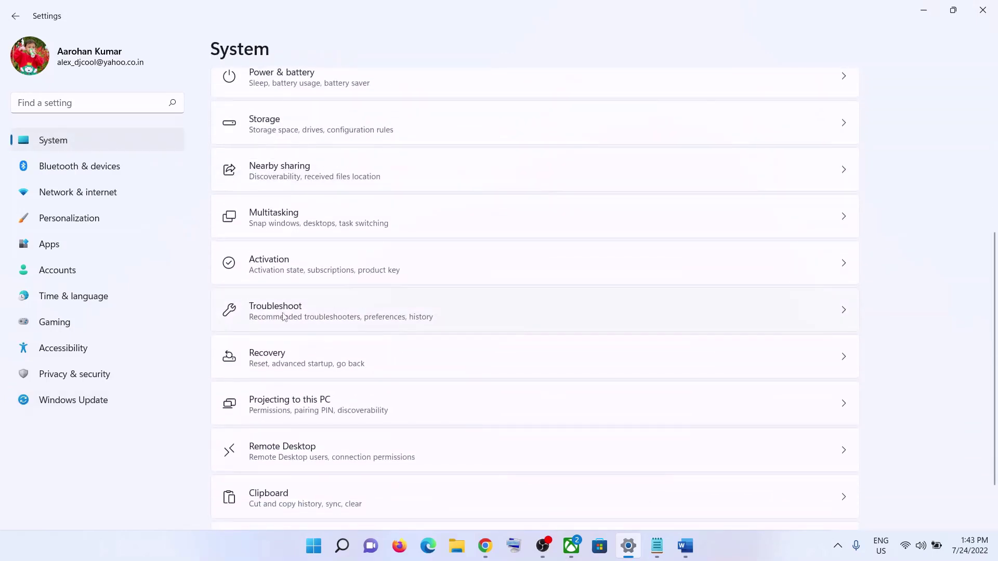
{"action": "left_click", "coordinate": [362, 312]}
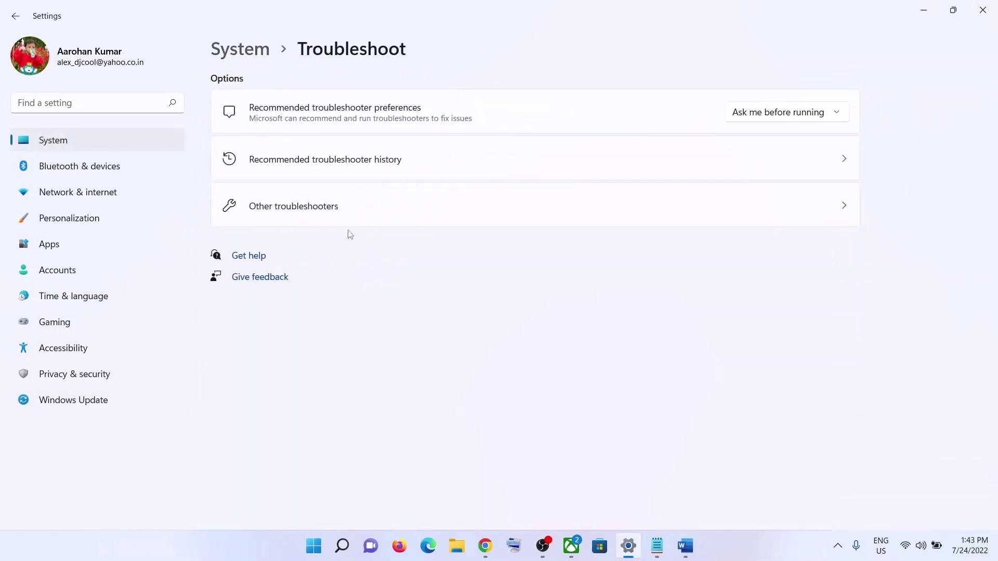
{"action": "left_click", "coordinate": [301, 209]}
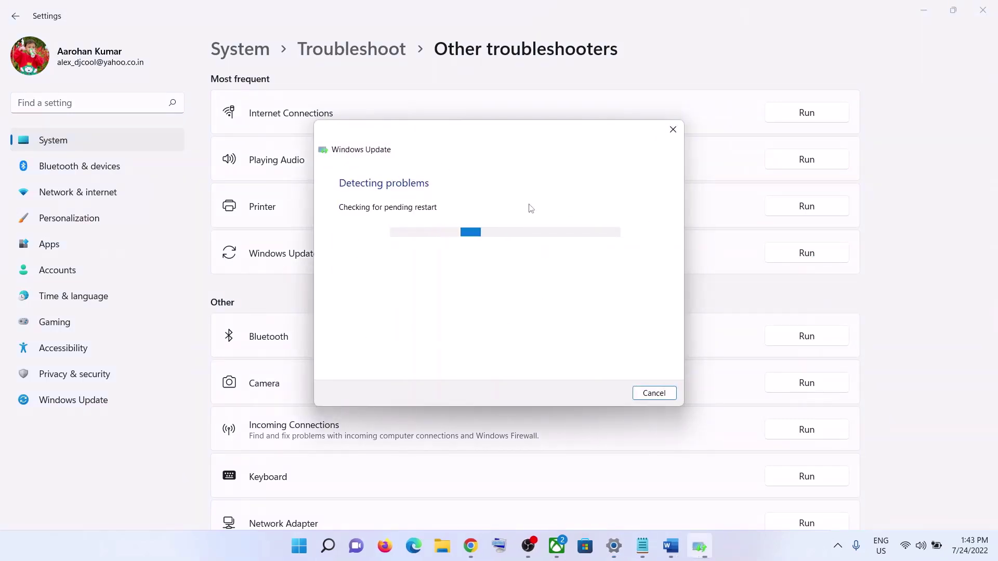
{"action": "left_click", "coordinate": [667, 543]}
Step: Scroll the Word guide to Step 2 and highlight its heading about restarting services
{"action": "scroll", "coordinate": [257, 310], "scroll_direction": "down", "scroll_amount": 2}
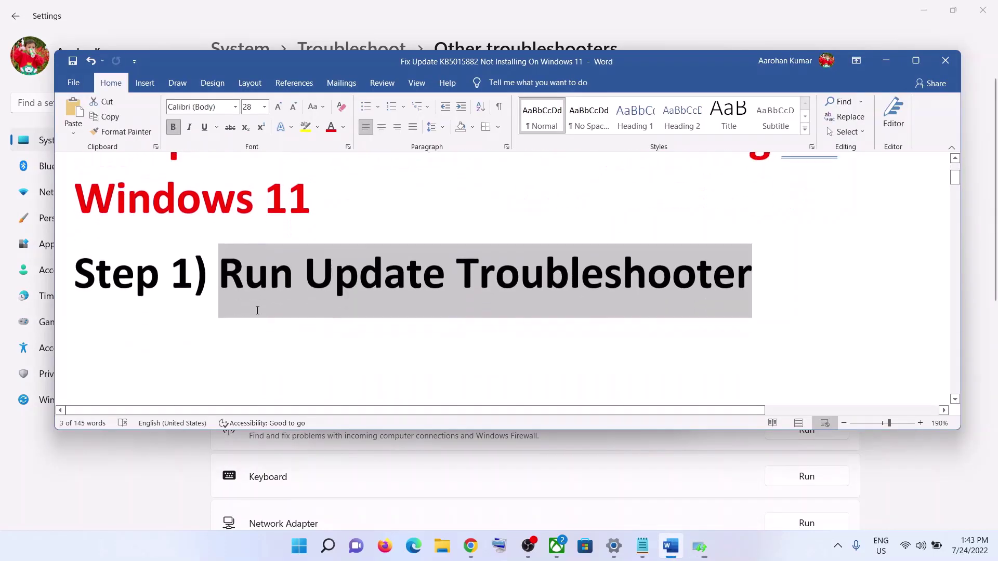
{"action": "scroll", "coordinate": [265, 308], "scroll_direction": "down", "scroll_amount": 1}
{"action": "scroll", "coordinate": [360, 289], "scroll_direction": "down", "scroll_amount": 3}
{"action": "scroll", "coordinate": [360, 289], "scroll_direction": "up", "scroll_amount": 2}
{"action": "left_click_drag", "start_coordinate": [219, 302], "coordinate": [791, 358]}
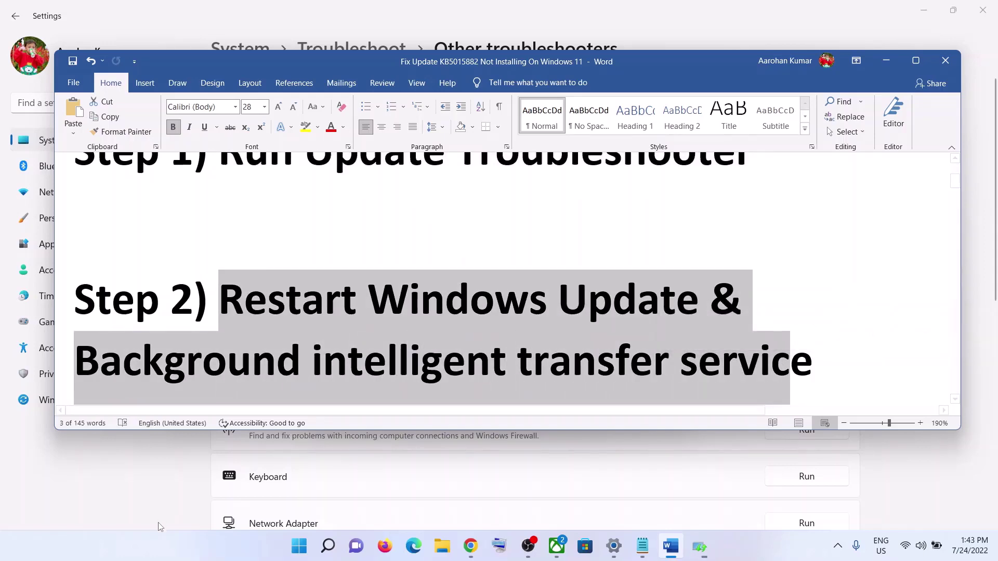
Step: Search Windows for 'services' and launch the Services app
{"action": "left_click", "coordinate": [300, 547]}
{"action": "type", "text": "ser"}
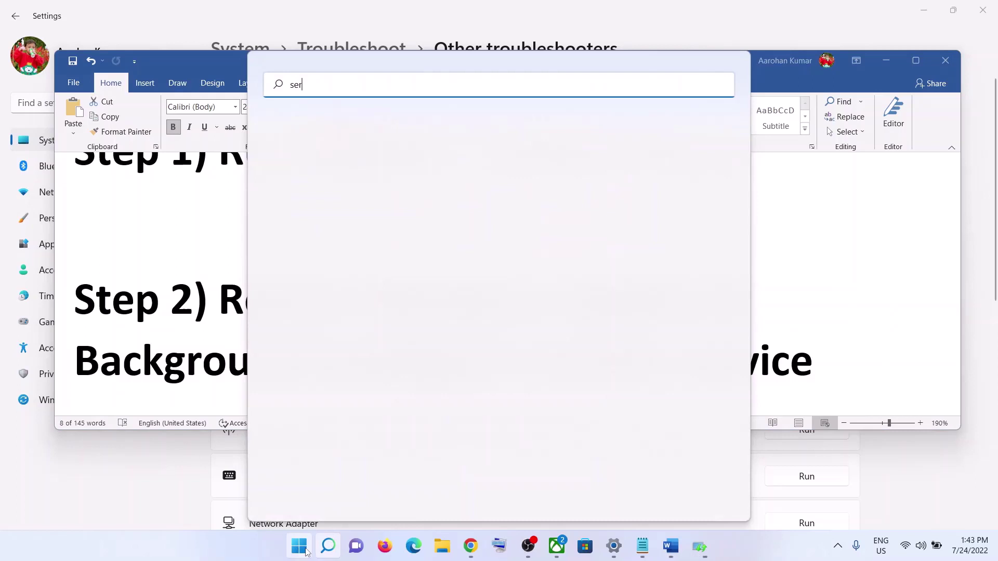
{"action": "type", "text": "vices"}
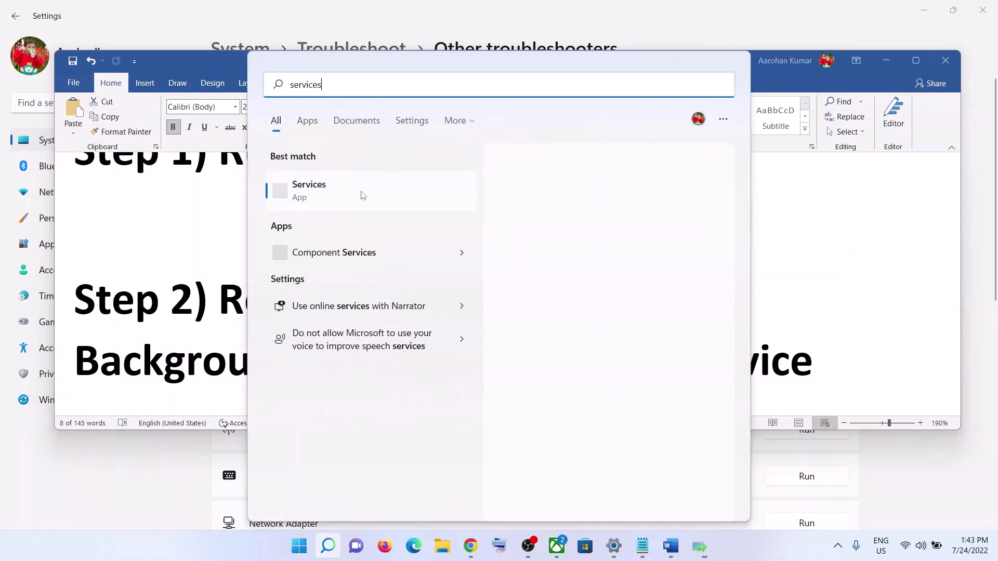
{"action": "left_click", "coordinate": [347, 199]}
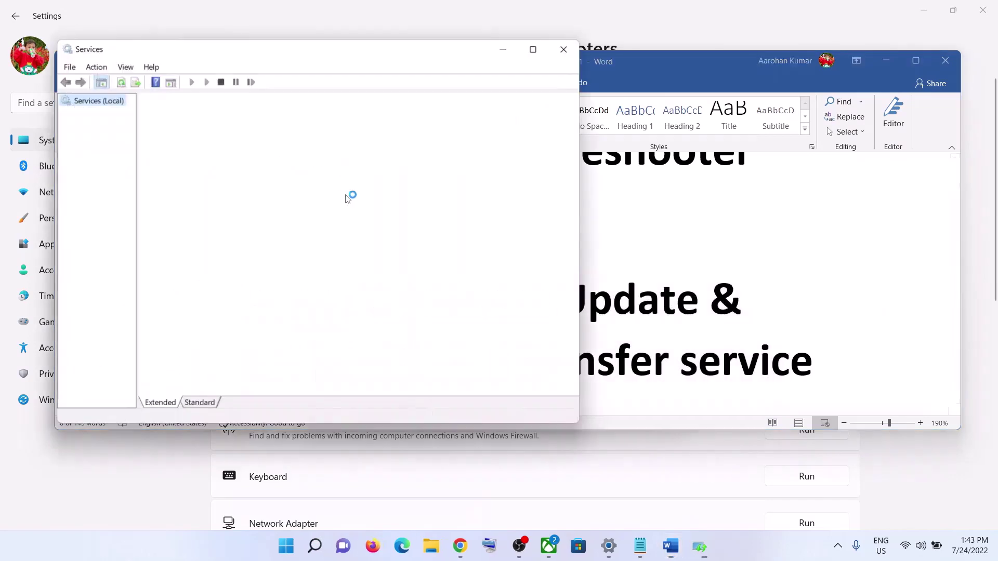
Step: Maximize Services and open the Windows Update service properties
{"action": "left_click", "coordinate": [529, 49]}
{"action": "left_click", "coordinate": [275, 332]}
{"action": "key", "text": "w"}
{"action": "scroll", "coordinate": [337, 390], "scroll_direction": "down", "scroll_amount": 7}
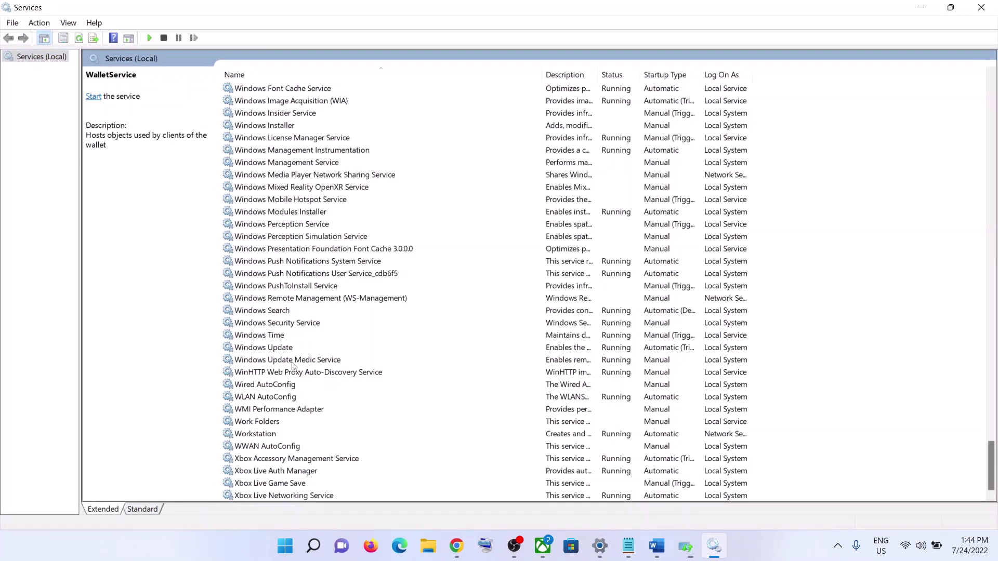
{"action": "left_click", "coordinate": [267, 352]}
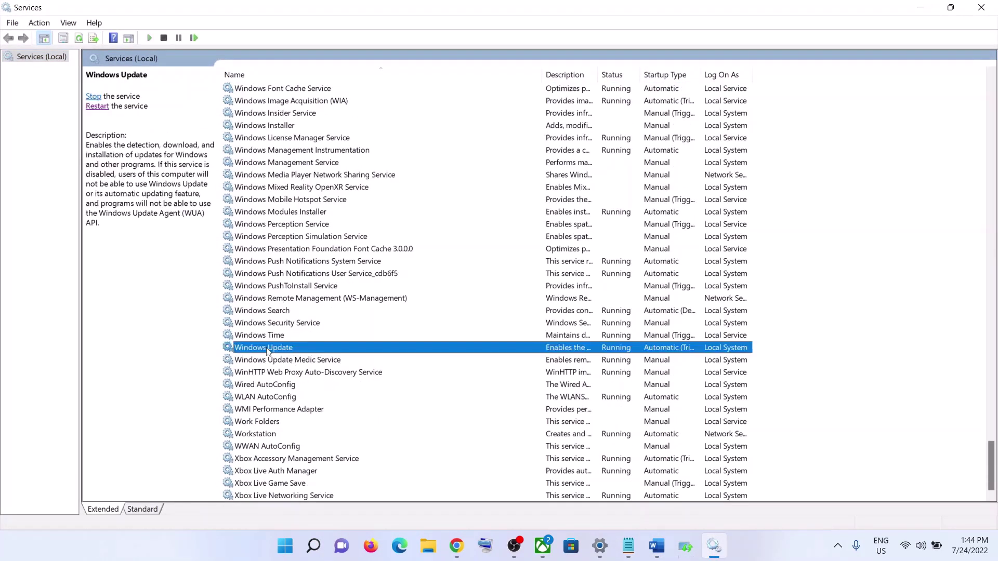
{"action": "double_click", "coordinate": [327, 349]}
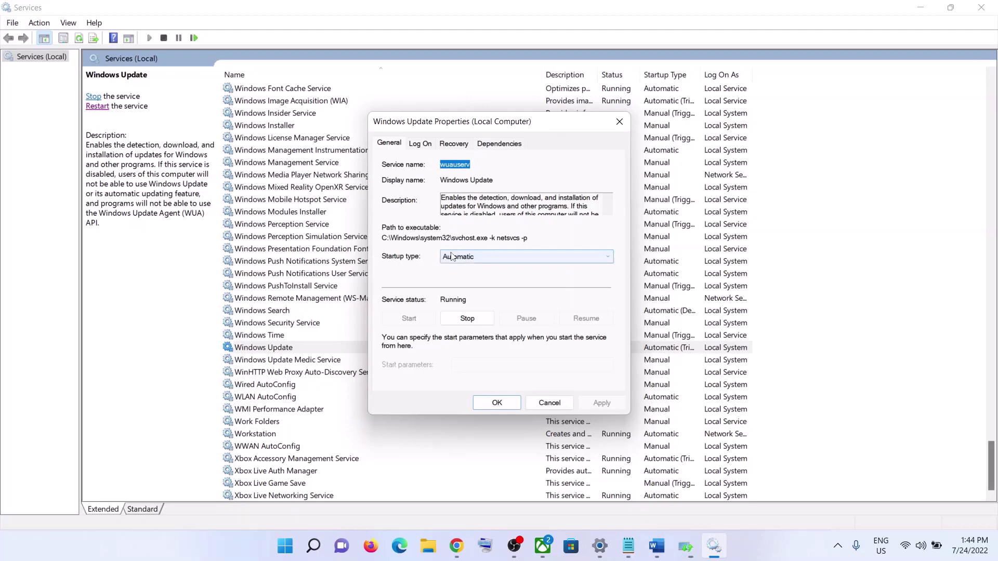
Step: Keep Windows Update startup type Automatic, apply, restart the service, and close the troubleshooter
{"action": "left_click", "coordinate": [520, 256]}
{"action": "left_click", "coordinate": [468, 261]}
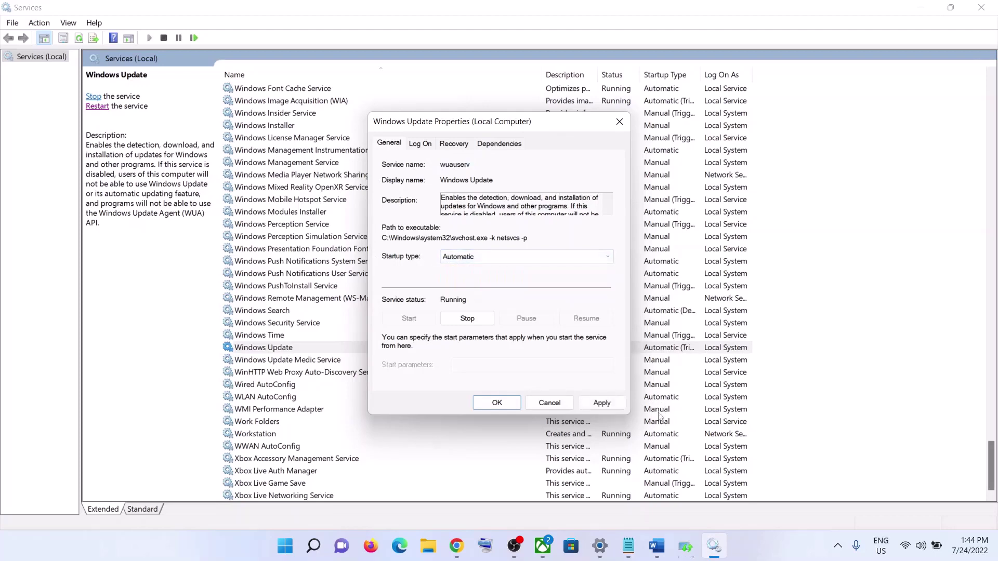
{"action": "left_click", "coordinate": [600, 400]}
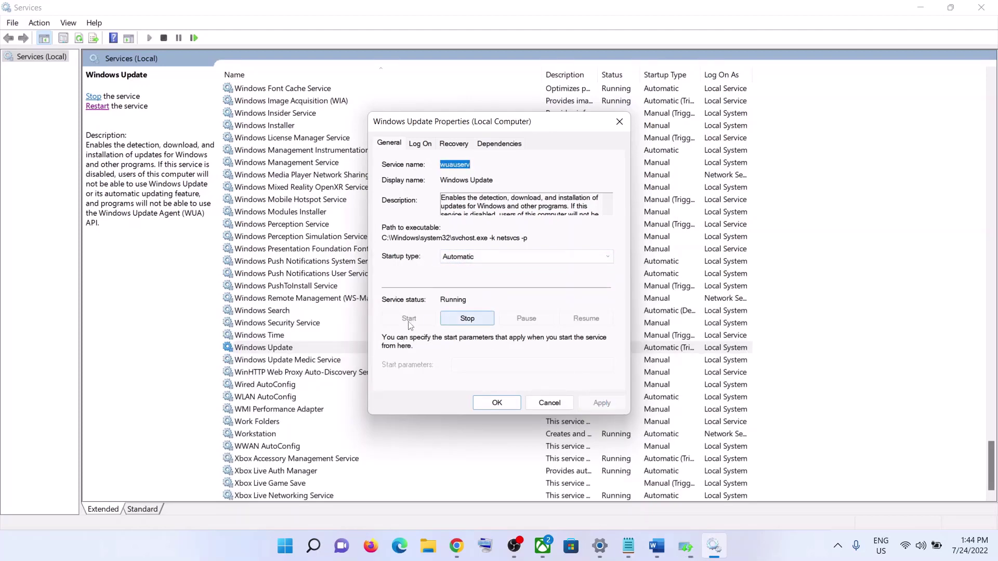
{"action": "left_click", "coordinate": [498, 403]}
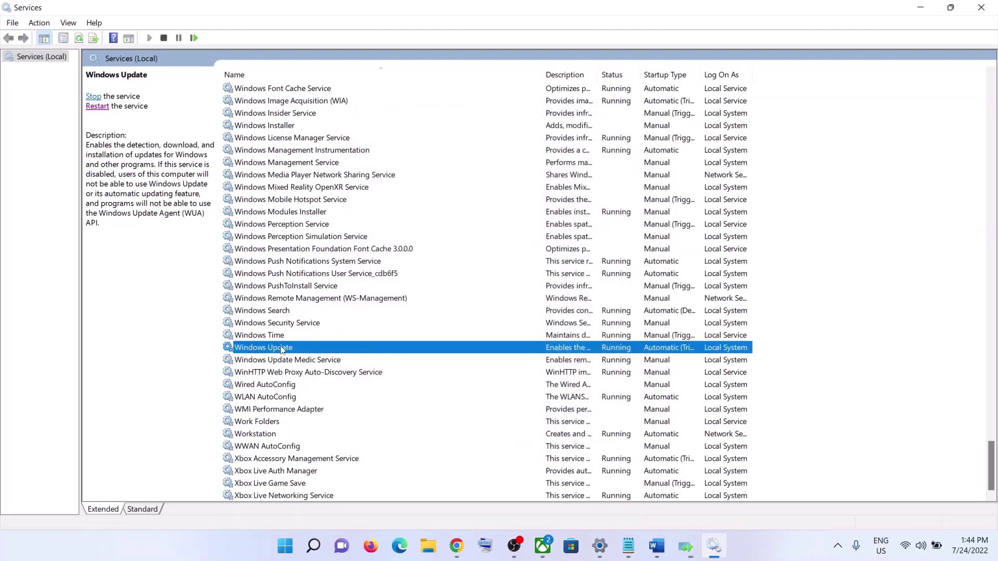
{"action": "left_click", "coordinate": [97, 107]}
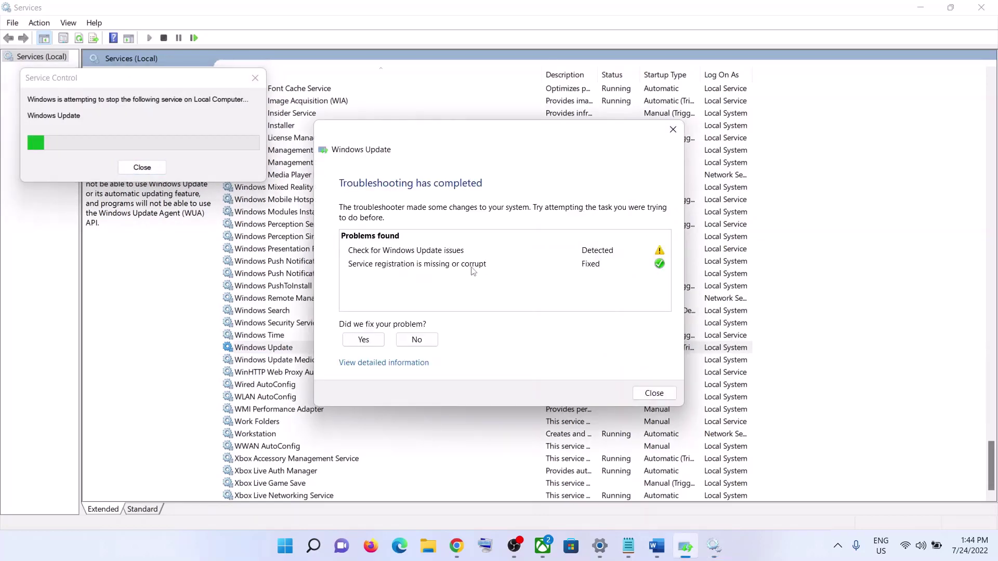
{"action": "left_click", "coordinate": [654, 393]}
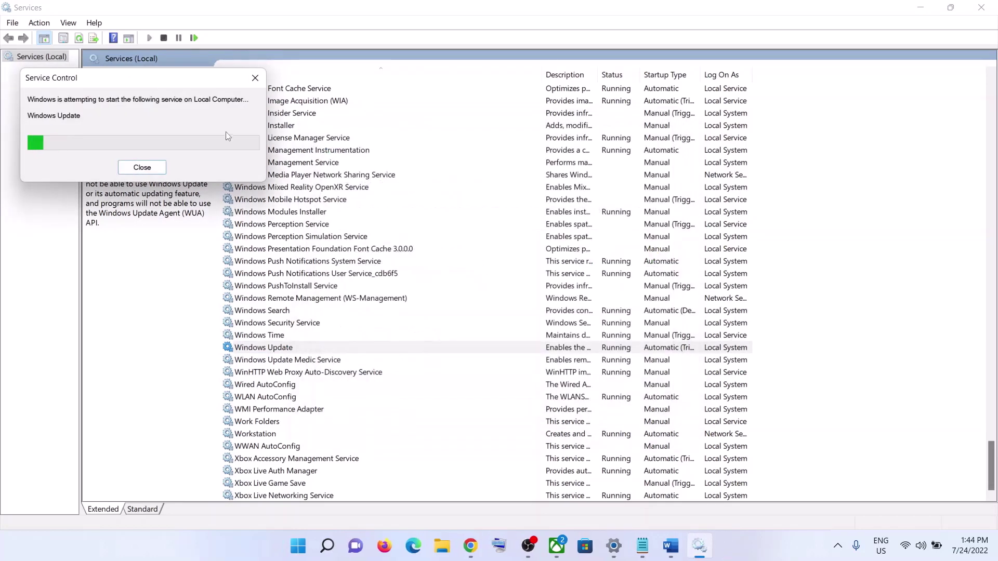
Step: Open the Background Intelligent Transfer Service properties in Services
{"action": "left_click", "coordinate": [338, 259]}
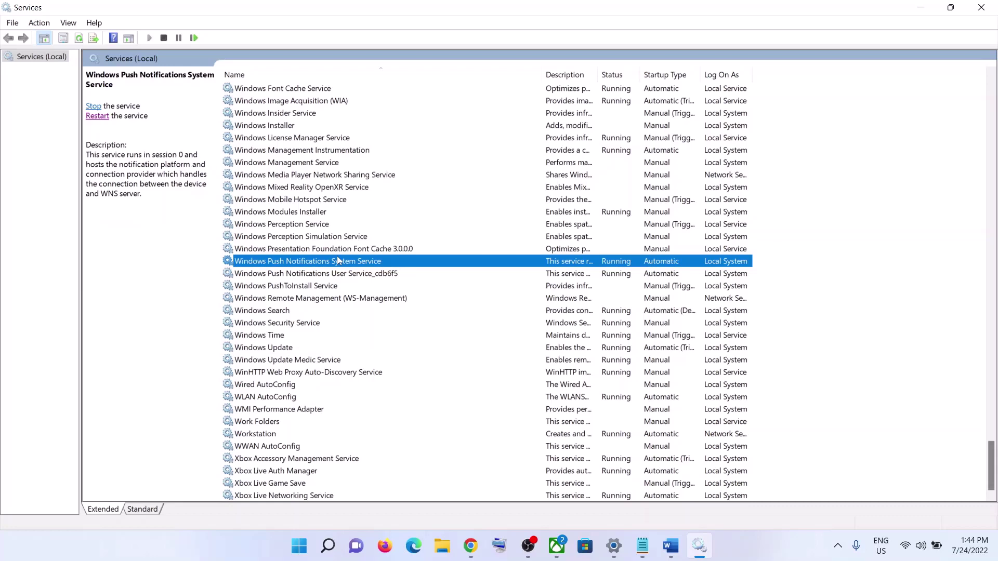
{"action": "key", "text": "Home"}
{"action": "scroll", "coordinate": [360, 180], "scroll_direction": "up", "scroll_amount": 3}
{"action": "double_click", "coordinate": [309, 200]}
Step: Set BITS startup type to Automatic, apply and confirm, then restart the service
{"action": "left_click", "coordinate": [494, 257]}
{"action": "left_click", "coordinate": [475, 278]}
{"action": "left_click", "coordinate": [602, 403]}
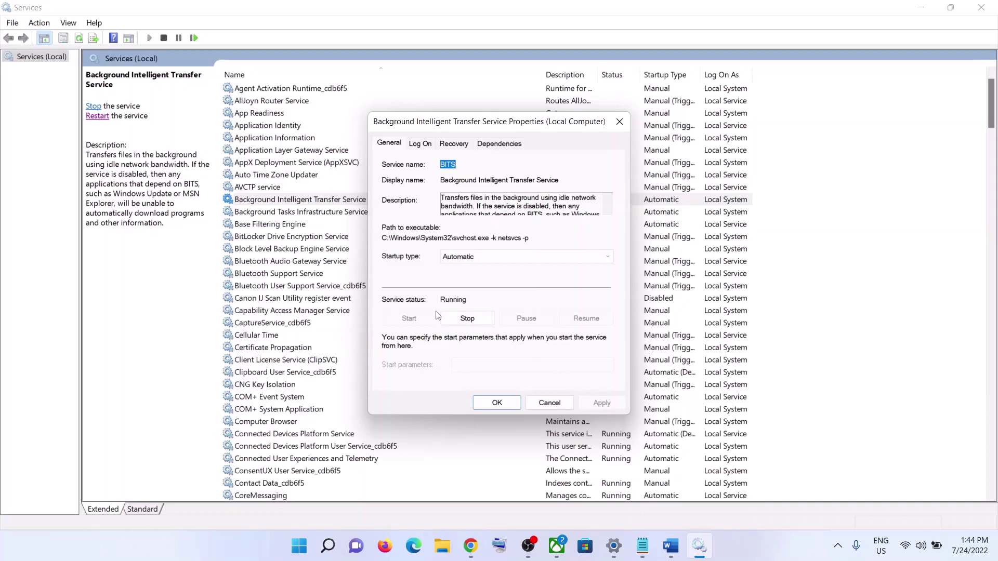
{"action": "left_click", "coordinate": [497, 403]}
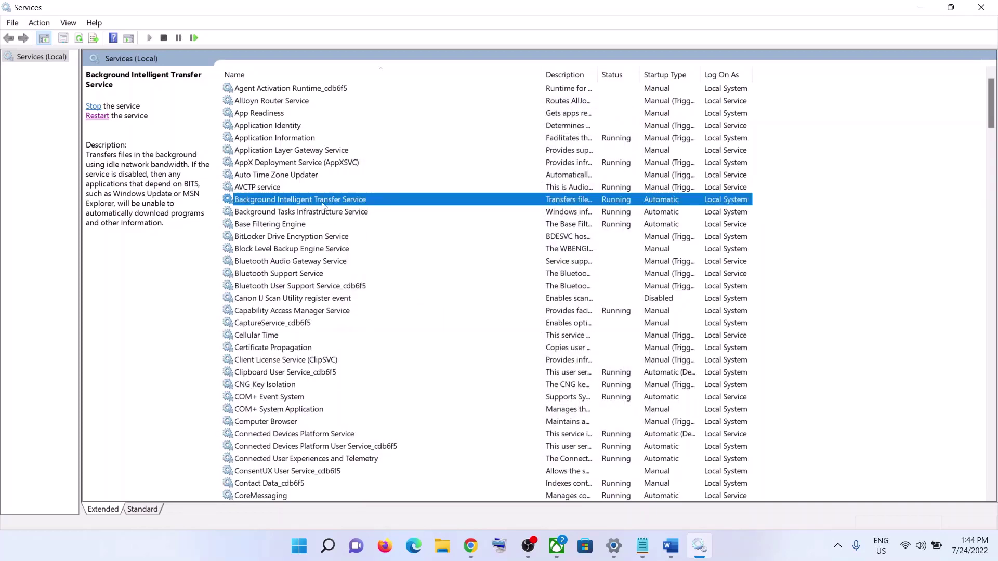
{"action": "left_click", "coordinate": [102, 117]}
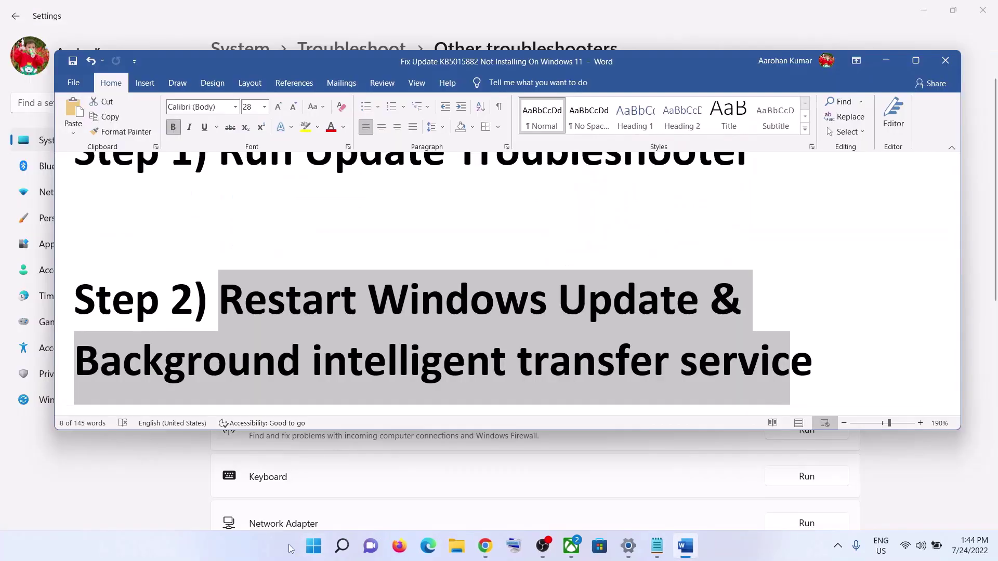
Step: Return to the Word notes and highlight the Step 3 'Use Windows 11 Installation Assistant' heading
{"action": "left_click", "coordinate": [313, 546]}
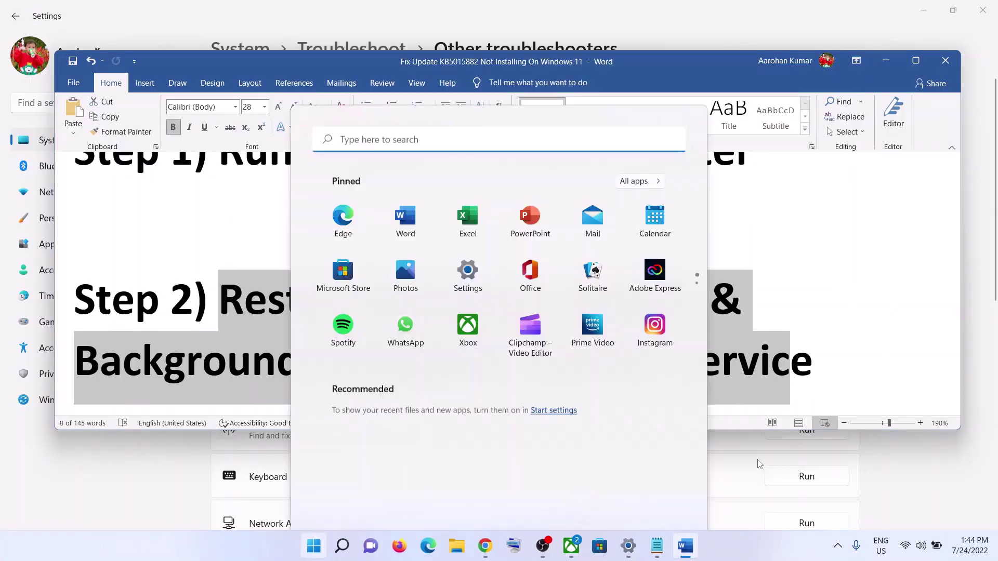
{"action": "left_click", "coordinate": [670, 507]}
{"action": "left_click", "coordinate": [111, 302]}
{"action": "scroll", "coordinate": [507, 298], "scroll_direction": "down", "scroll_amount": 5}
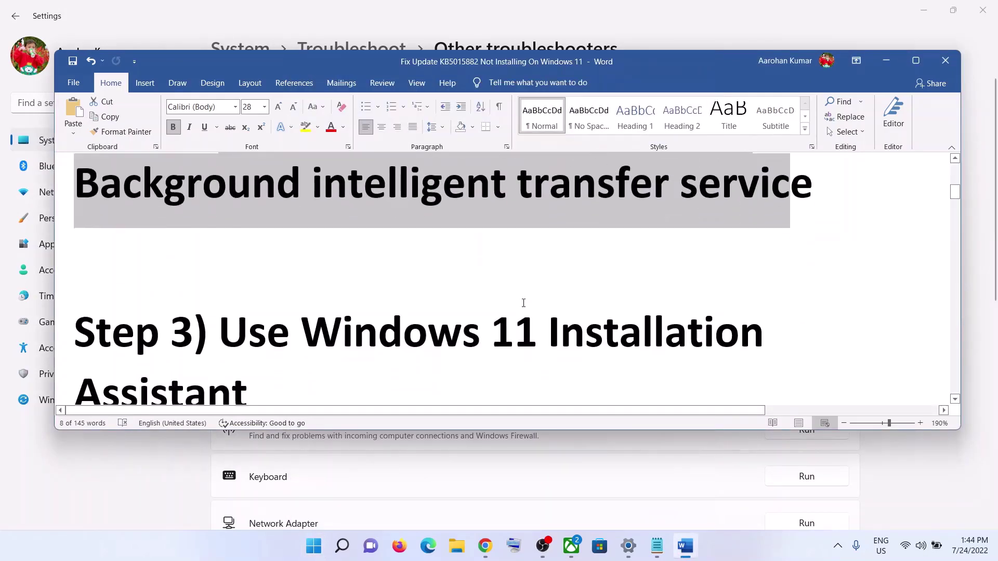
{"action": "left_click_drag", "start_coordinate": [247, 219], "coordinate": [259, 270]}
Step: Copy the microsoft.com Windows 11 download link and switch to the Download Windows 11 page
{"action": "scroll", "coordinate": [558, 350], "scroll_direction": "down", "scroll_amount": 2}
{"action": "triple_click", "coordinate": [782, 323]}
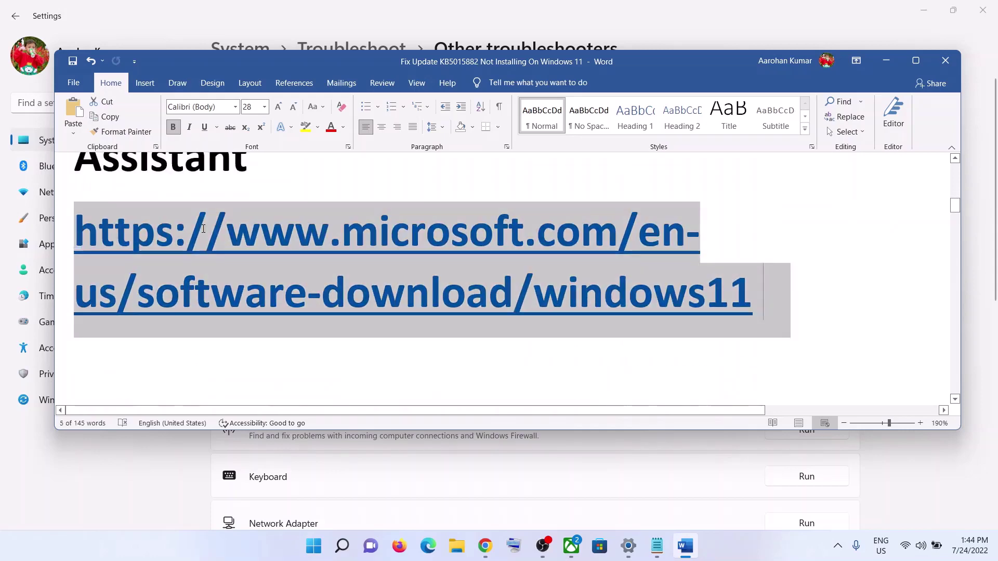
{"action": "right_click", "coordinate": [194, 245]}
{"action": "left_click", "coordinate": [233, 308]}
{"action": "left_click", "coordinate": [485, 546]}
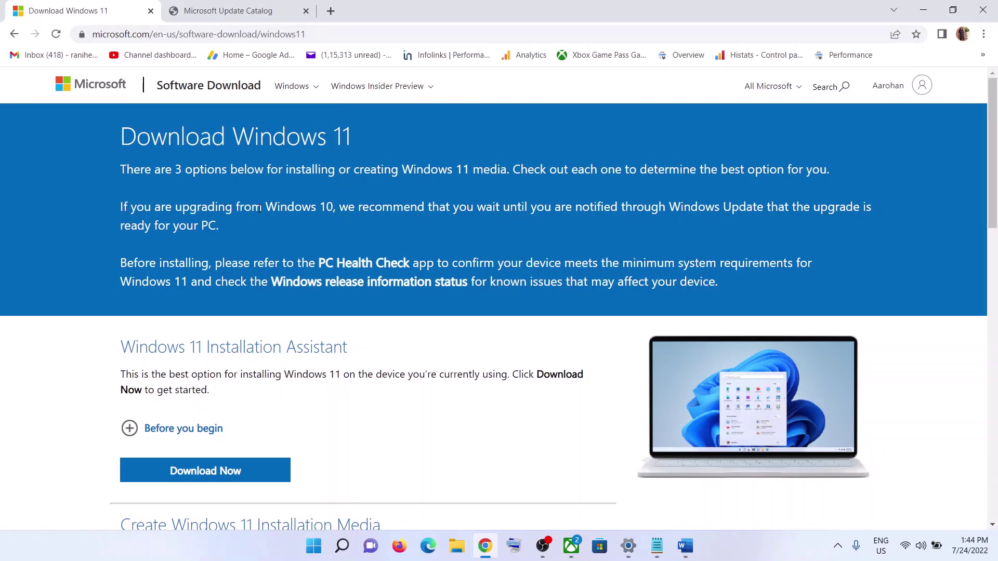
Step: Download Windows11InstallationAssistant.exe (4.0 MB) and run it from the downloads bubble
{"action": "scroll", "coordinate": [259, 209], "scroll_direction": "down", "scroll_amount": 3}
{"action": "left_click_drag", "start_coordinate": [124, 216], "coordinate": [400, 220]}
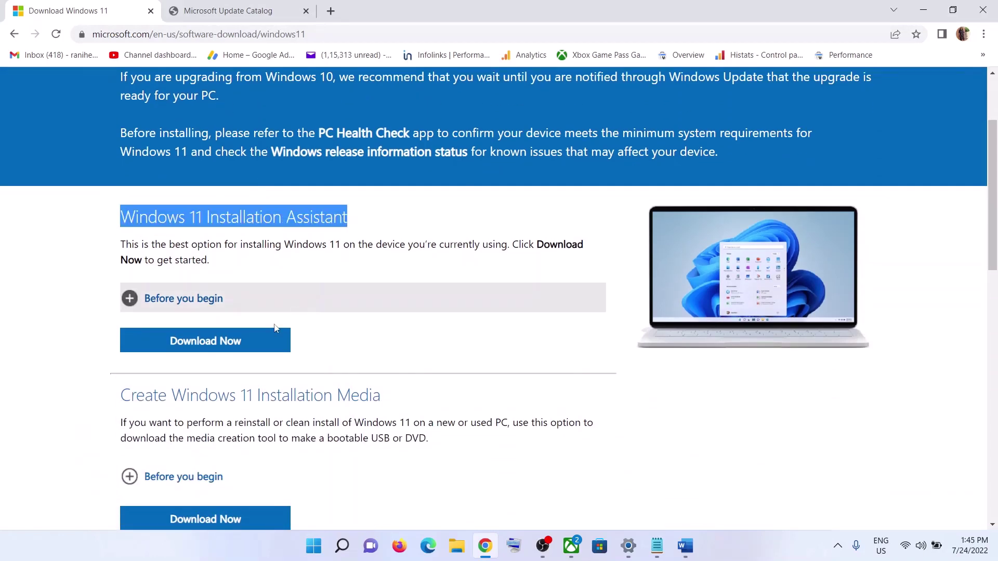
{"action": "left_click", "coordinate": [205, 346]}
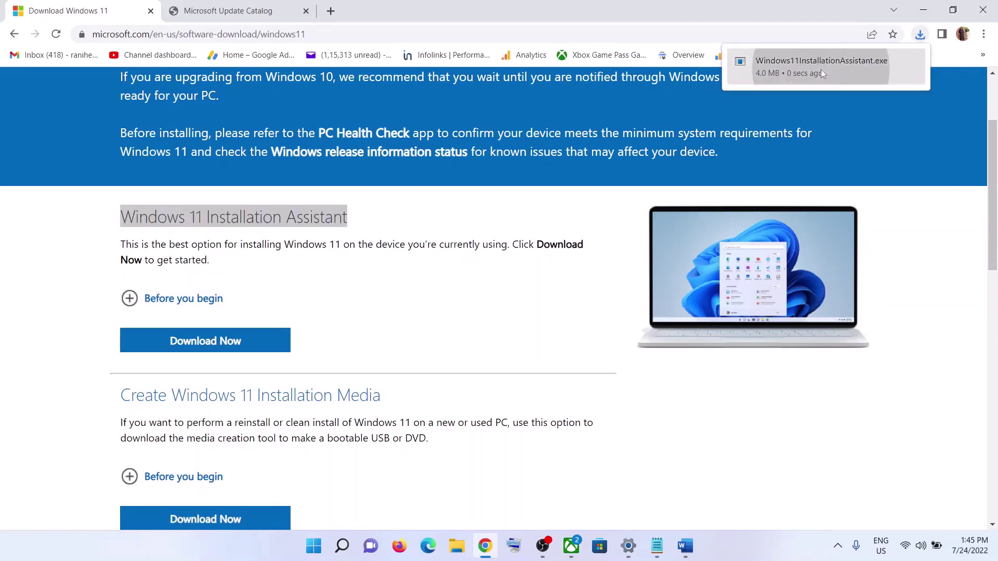
{"action": "left_click", "coordinate": [821, 69]}
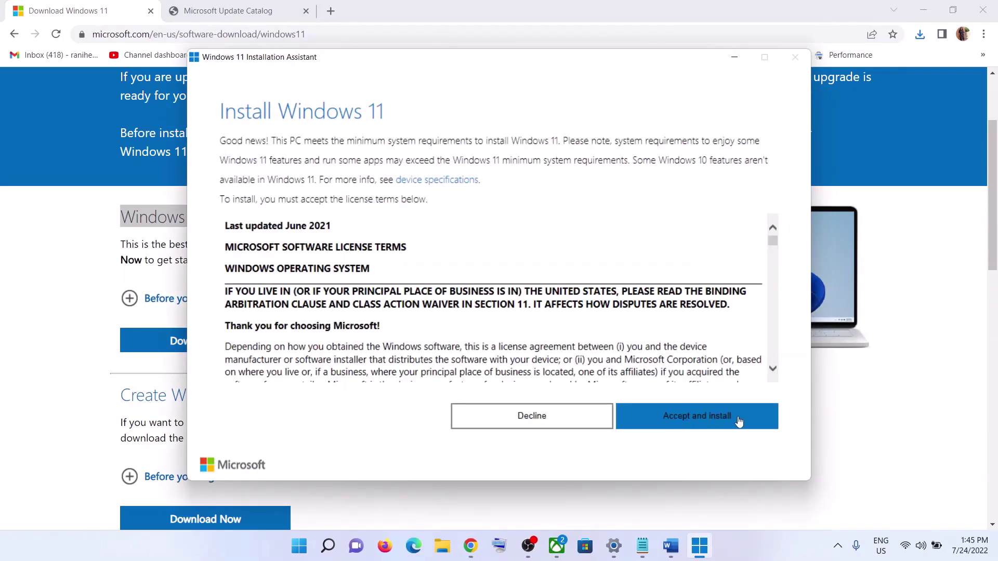
Step: Accept the license so Windows 11 starts downloading at 0%, leaving the installer behind Chrome
{"action": "left_click", "coordinate": [703, 417]}
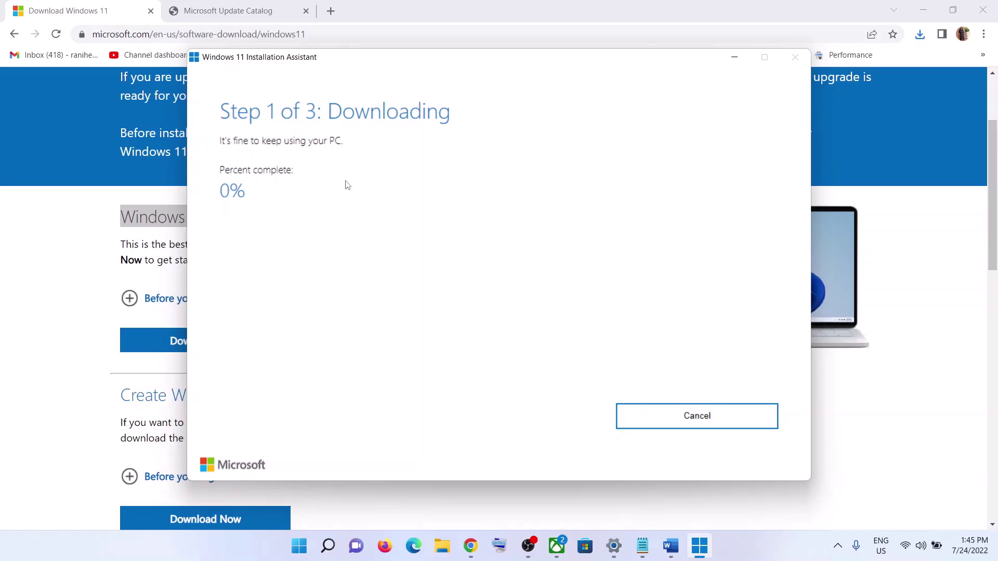
{"action": "left_click", "coordinate": [899, 327]}
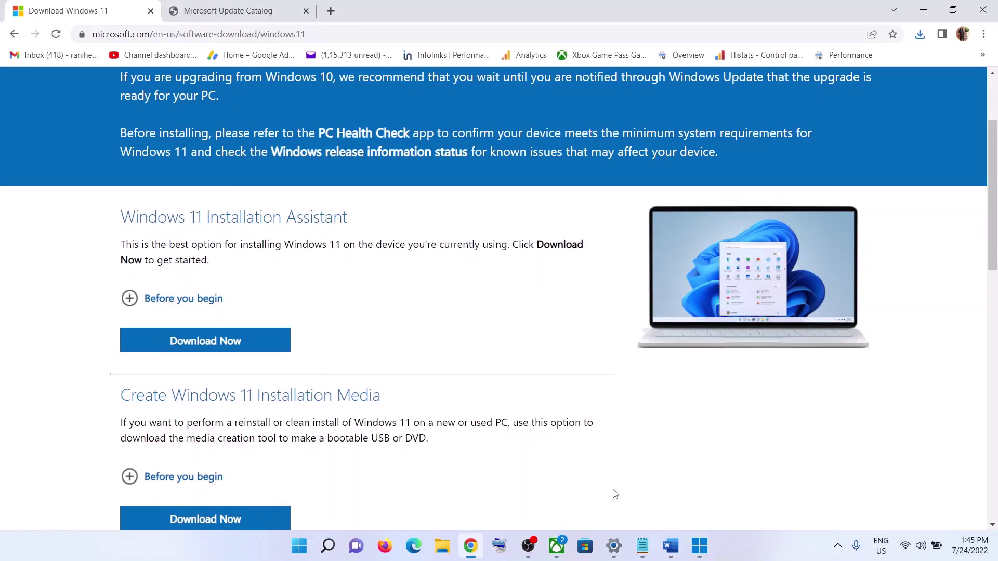
Step: Copy the Microsoft Update Catalog web address from the Word notes
{"action": "left_click", "coordinate": [670, 546]}
{"action": "scroll", "coordinate": [262, 287], "scroll_direction": "down", "scroll_amount": 5}
{"action": "left_click_drag", "start_coordinate": [221, 268], "coordinate": [792, 270]}
{"action": "left_click_drag", "start_coordinate": [853, 349], "coordinate": [144, 359]}
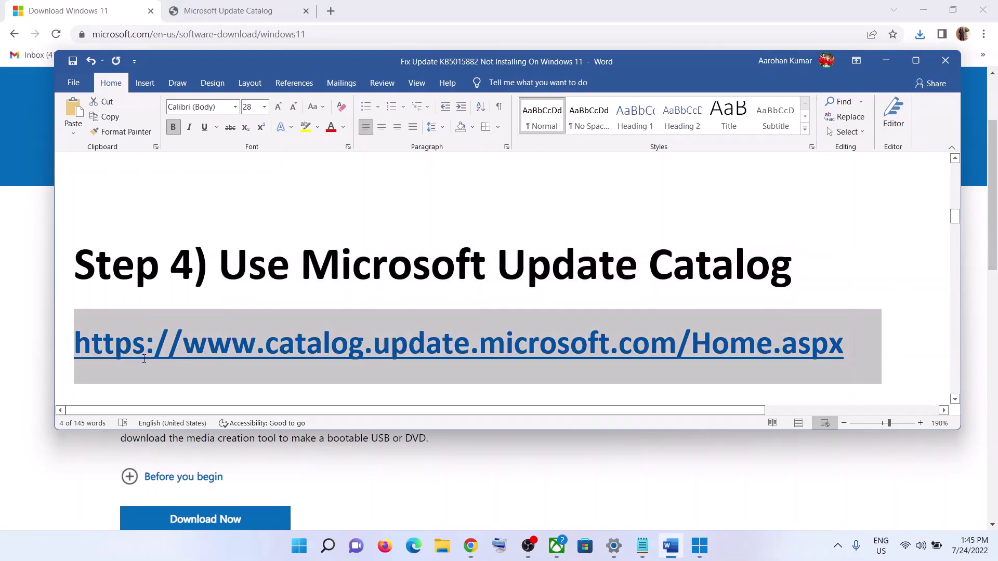
{"action": "right_click", "coordinate": [189, 362]}
{"action": "left_click", "coordinate": [213, 143]}
Step: Search the Update Catalog for KB5015882, then switch over to Windows Settings
{"action": "left_click", "coordinate": [214, 15]}
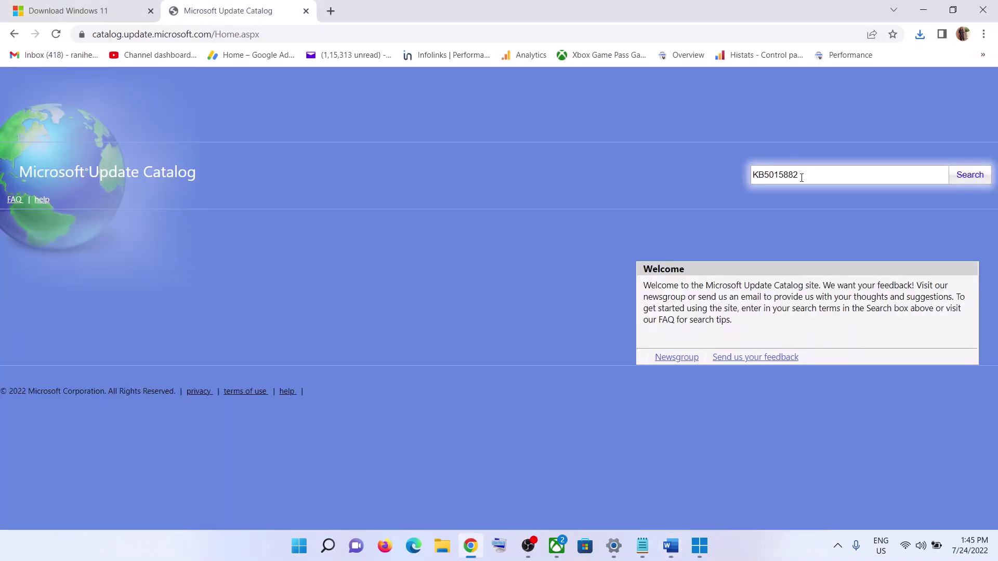
{"action": "left_click_drag", "start_coordinate": [799, 176], "coordinate": [730, 179]}
{"action": "left_click", "coordinate": [965, 179]}
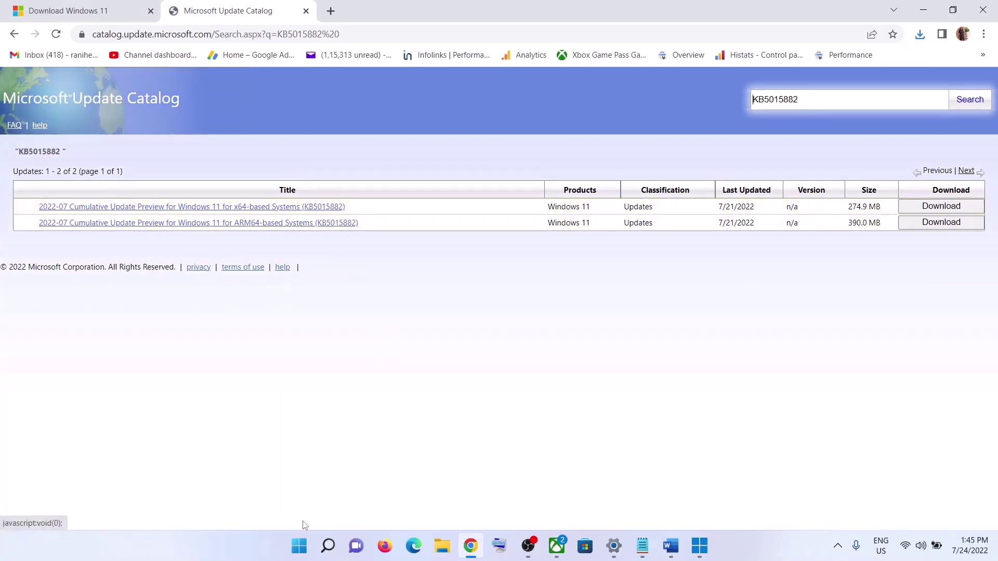
{"action": "left_click", "coordinate": [299, 546]}
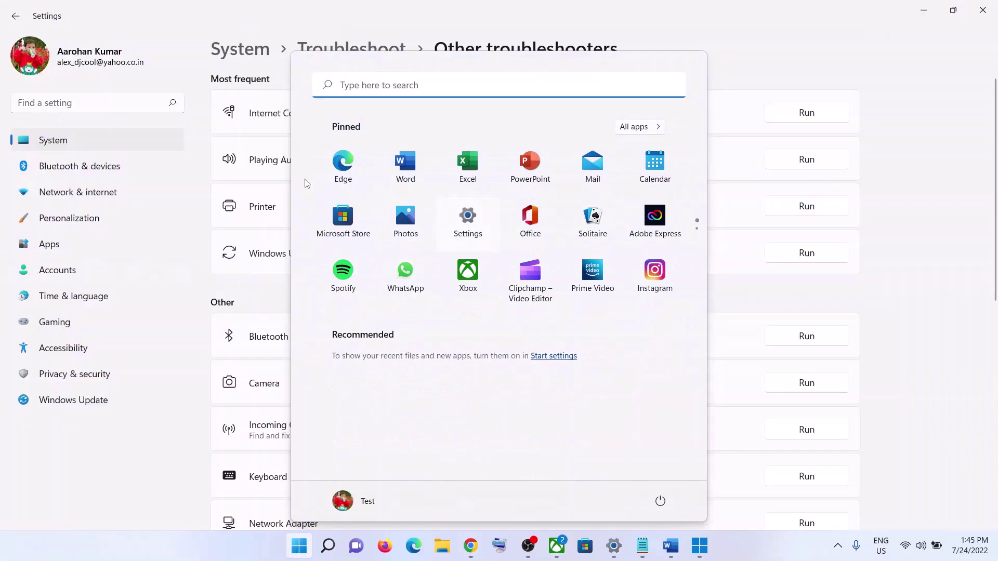
{"action": "left_click", "coordinate": [452, 240]}
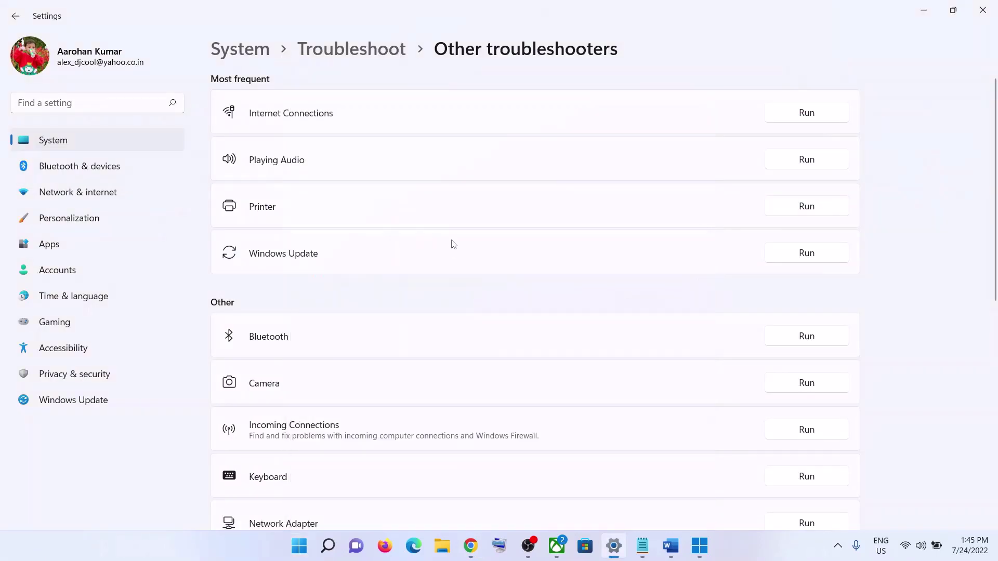
Step: Confirm the About page's system type is 64-bit x64-based, then close Settings
{"action": "key", "text": "alt+Left"}
{"action": "key", "text": "alt+Left"}
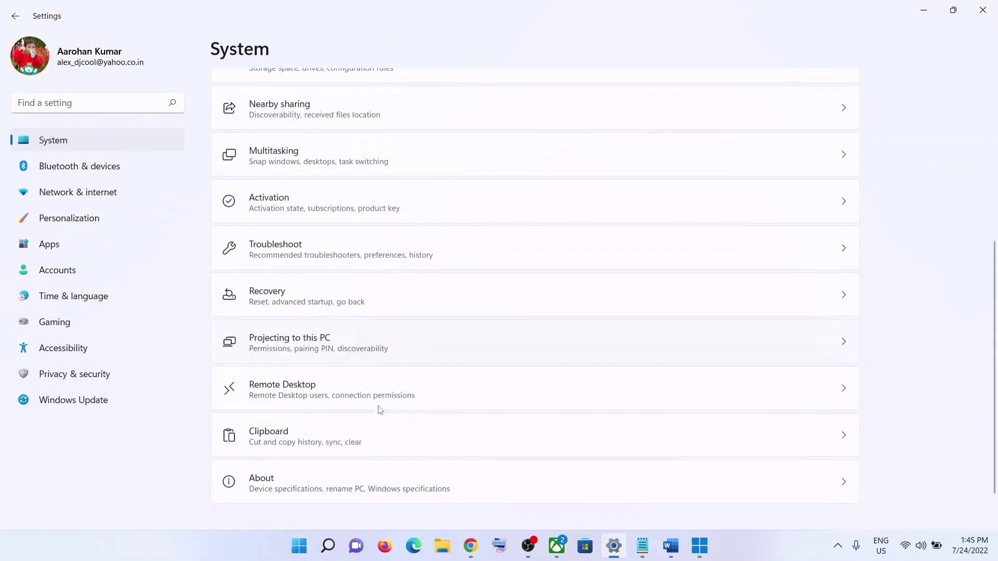
{"action": "key", "text": "alt+Left"}
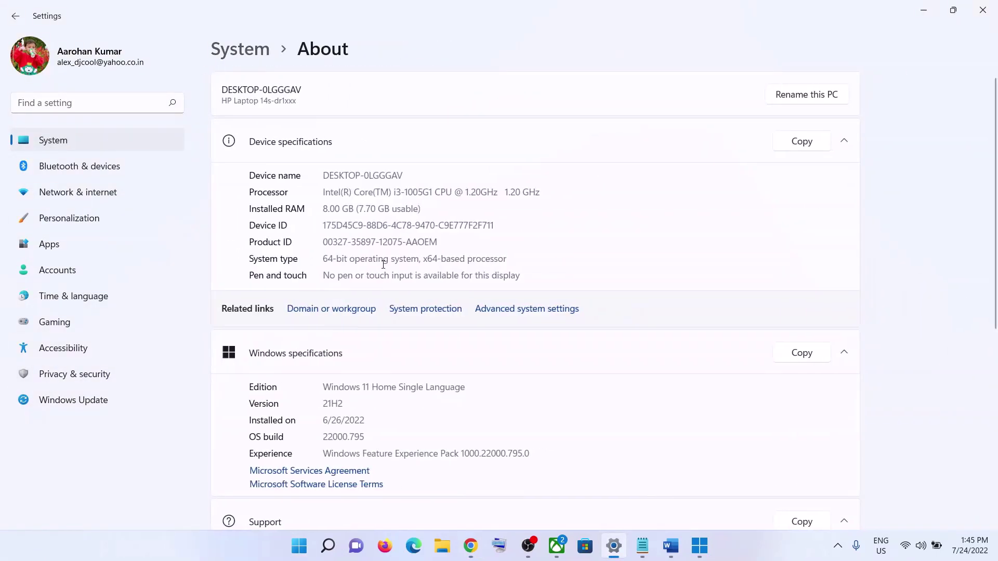
{"action": "left_click_drag", "start_coordinate": [428, 260], "coordinate": [507, 260]}
{"action": "left_click", "coordinate": [983, 10]}
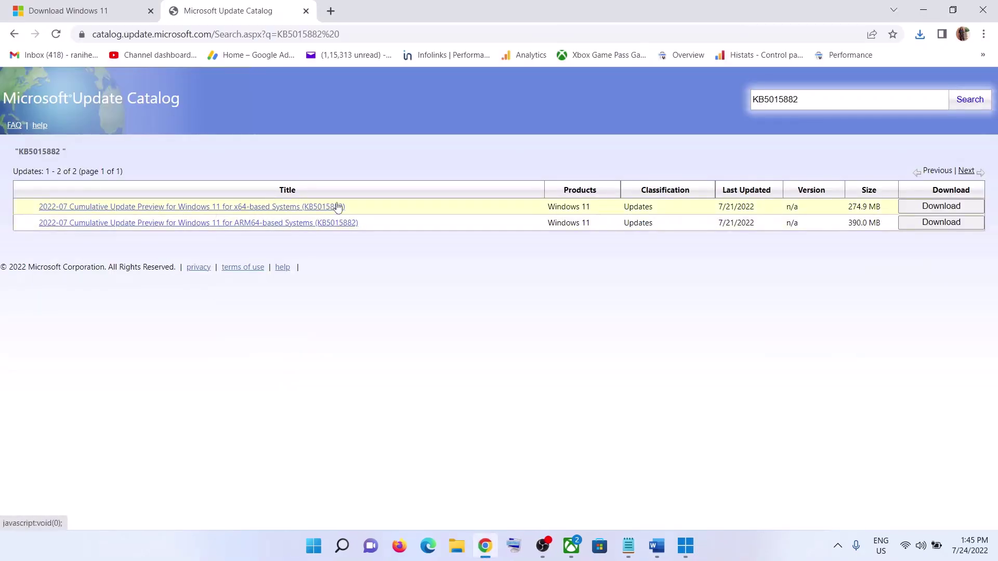
Step: Save the x64 KB5015882 .msu package from the Update Catalog download link to the Desktop
{"action": "left_click", "coordinate": [945, 210]}
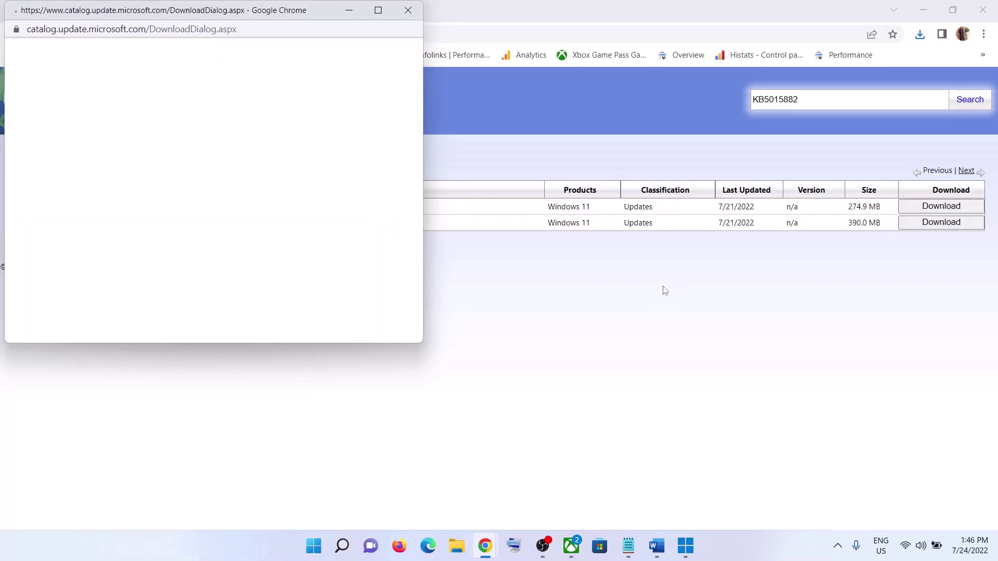
{"action": "left_click_drag", "start_coordinate": [239, 15], "coordinate": [583, 77]}
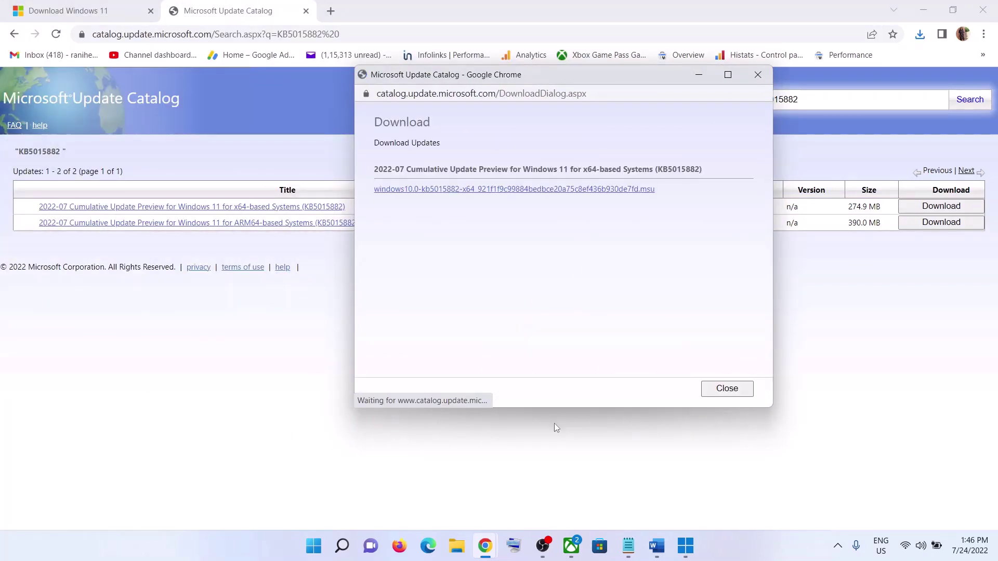
{"action": "left_click", "coordinate": [555, 193]}
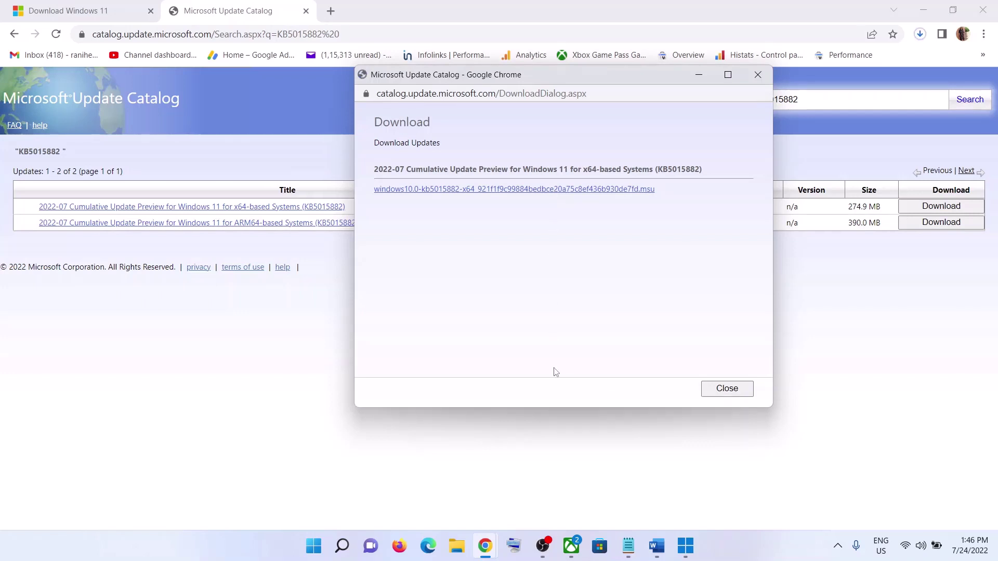
{"action": "left_click", "coordinate": [548, 190]}
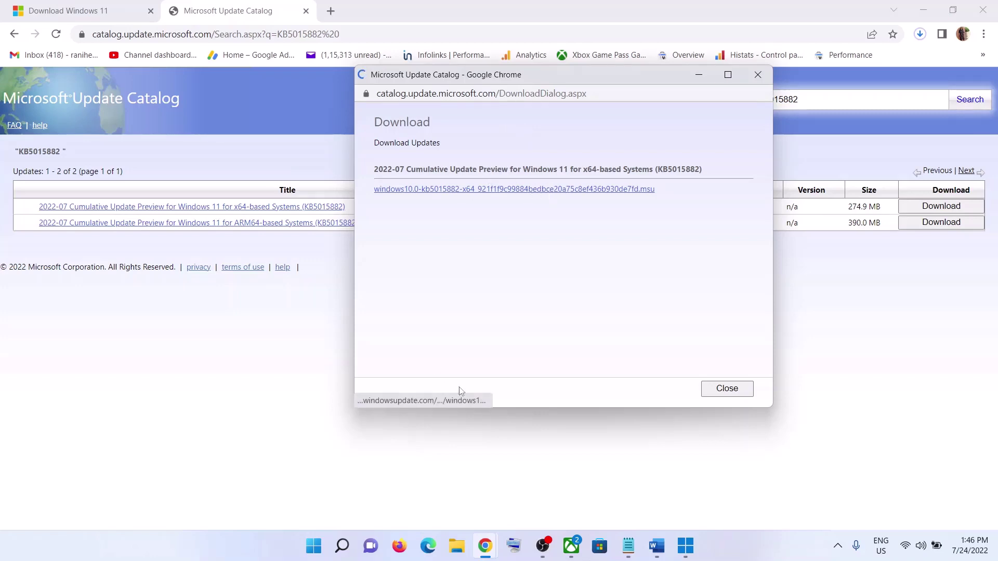
{"action": "right_click", "coordinate": [555, 192]}
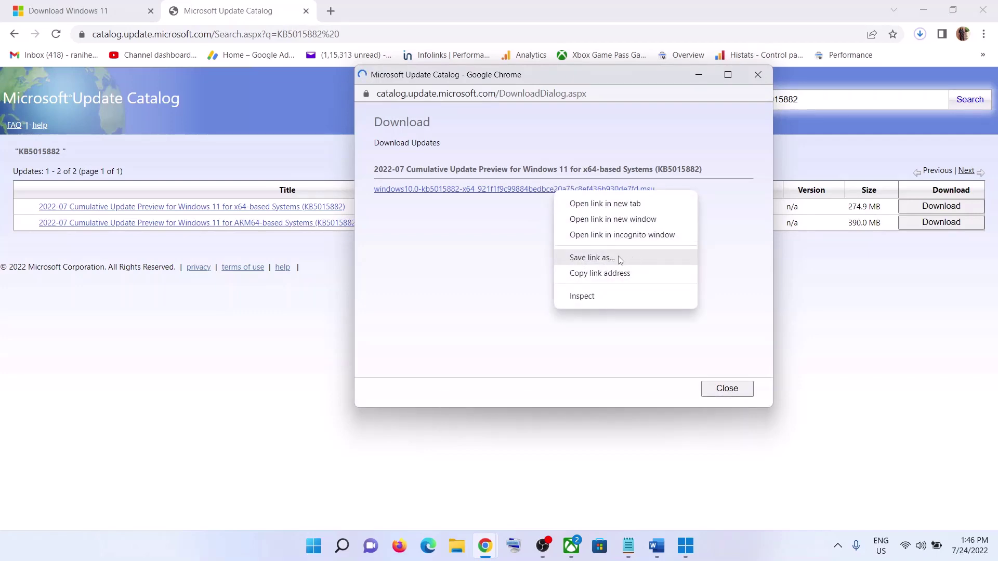
{"action": "left_click", "coordinate": [593, 258]}
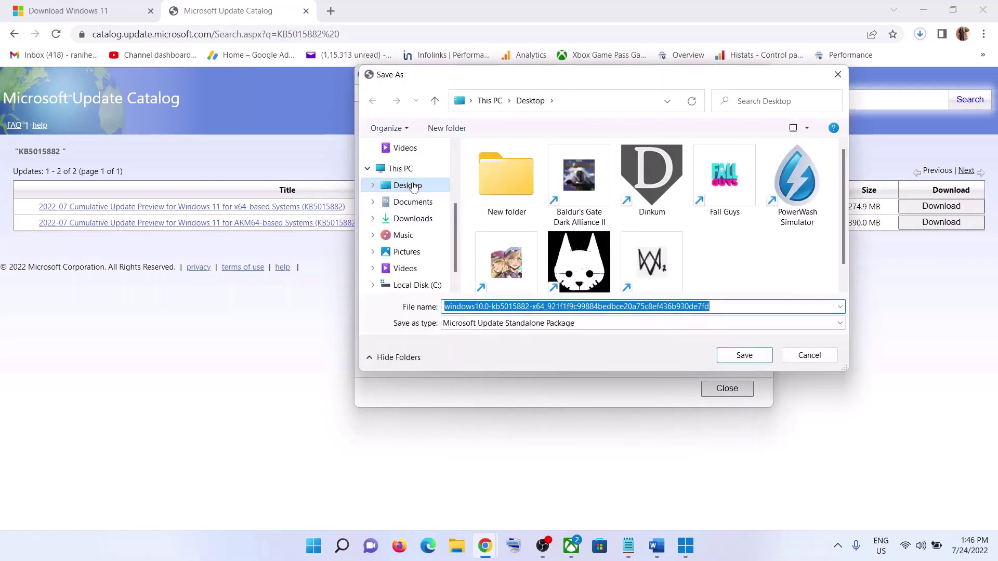
{"action": "left_click", "coordinate": [744, 356]}
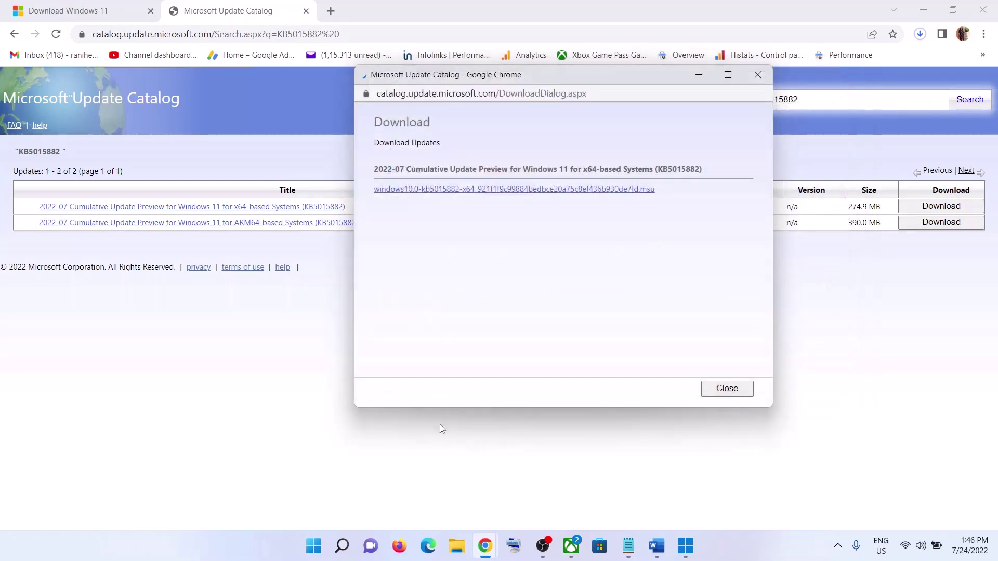
Step: Cancel the duplicate x64 KB5015882 .msu download in Chrome's recent downloads list
{"action": "left_click", "coordinate": [921, 36]}
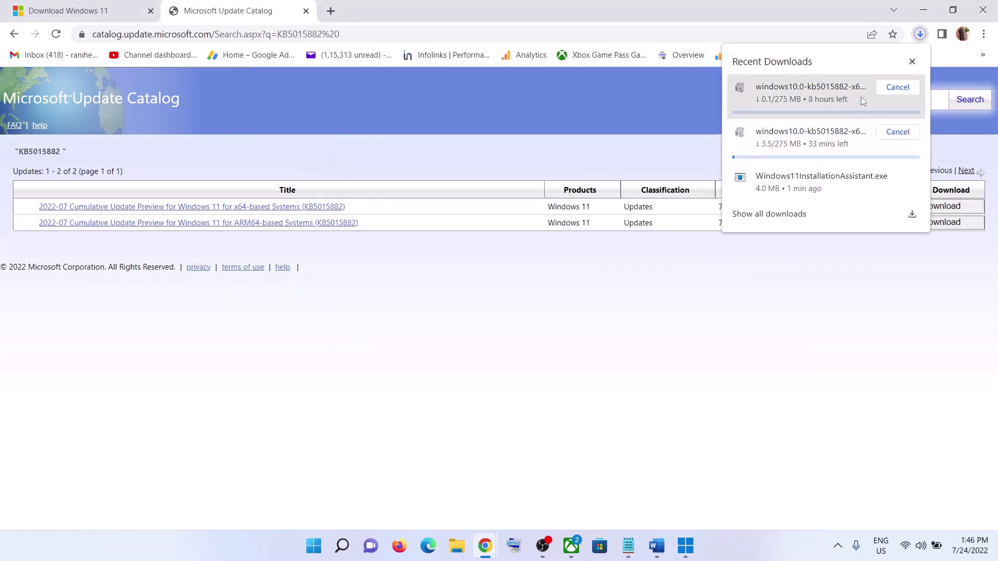
{"action": "left_click", "coordinate": [898, 86]}
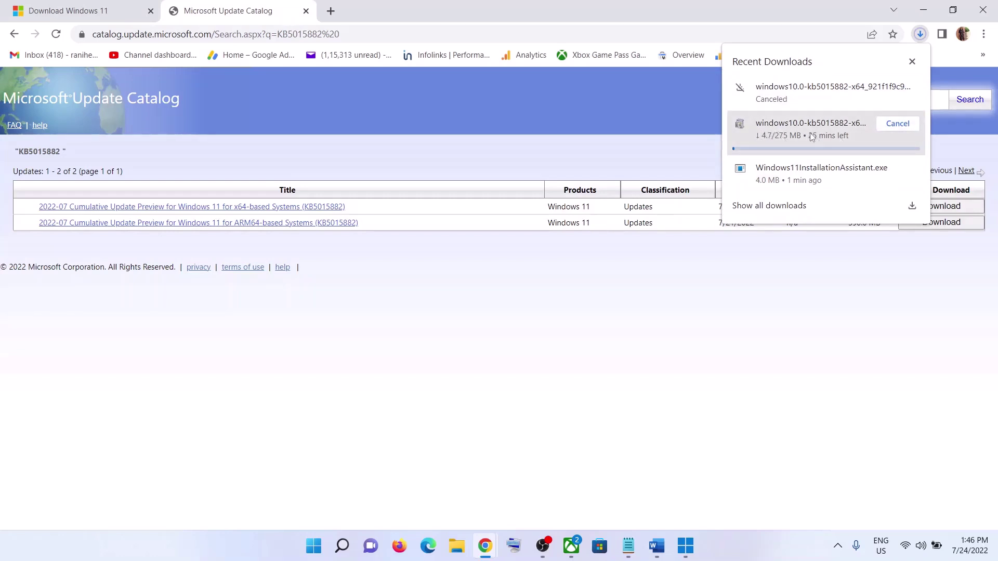
{"action": "left_click", "coordinate": [508, 253]}
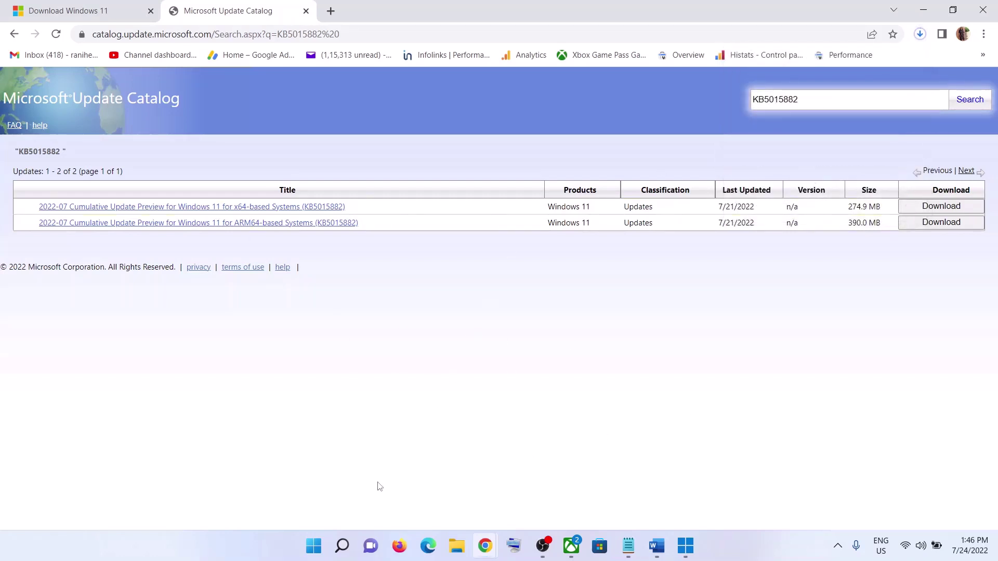
Step: Copy the Windows Update reset command lines under Step 5 of the Word guide
{"action": "left_click_drag", "start_coordinate": [371, 208], "coordinate": [126, 207]}
{"action": "left_click", "coordinate": [769, 436]}
{"action": "left_click", "coordinate": [657, 546]}
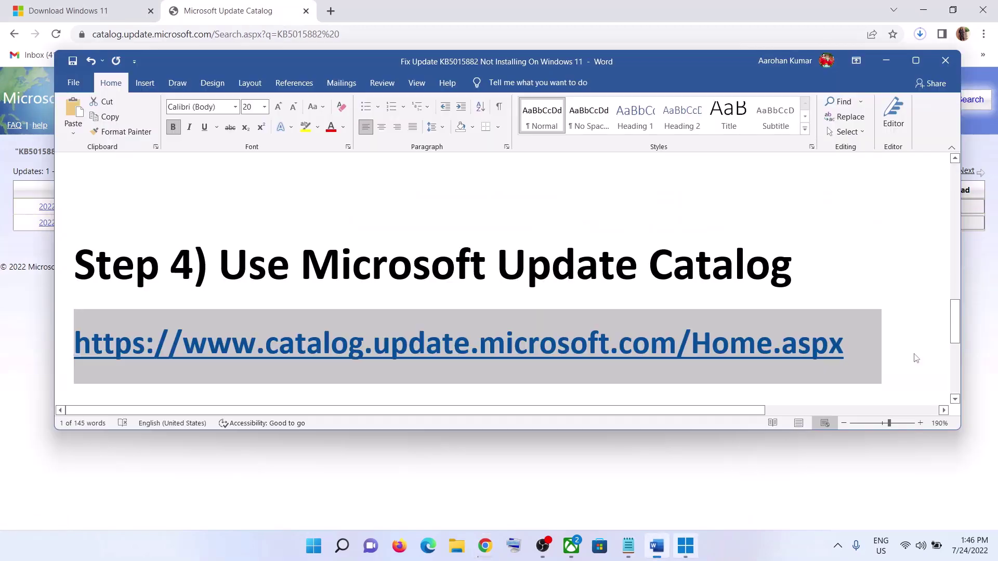
{"action": "scroll", "coordinate": [406, 272], "scroll_direction": "down", "scroll_amount": 4}
{"action": "scroll", "coordinate": [405, 271], "scroll_direction": "down", "scroll_amount": 2}
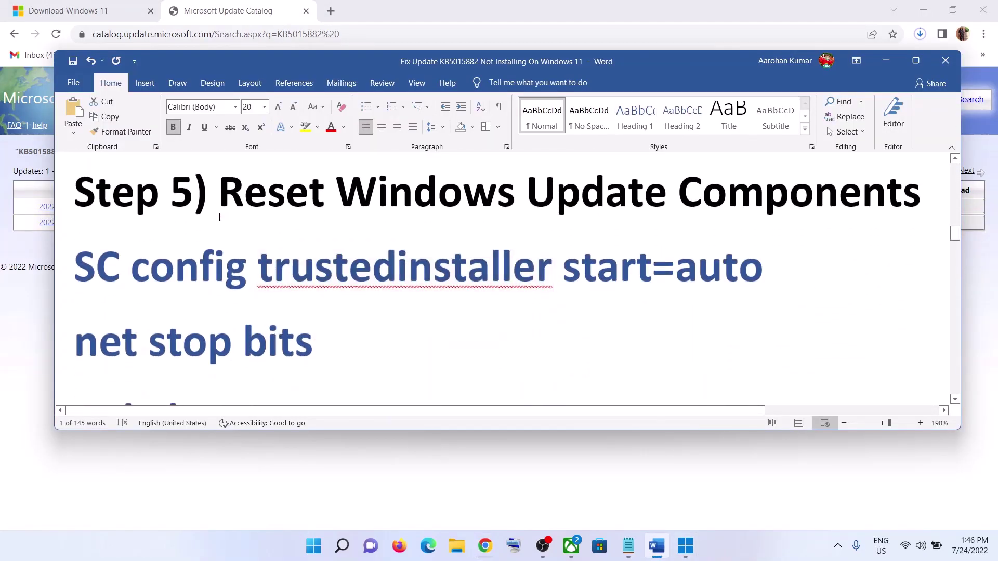
{"action": "key", "text": "shift+End"}
{"action": "left_click_drag", "start_coordinate": [75, 263], "coordinate": [423, 363]}
{"action": "right_click", "coordinate": [237, 269]}
{"action": "left_click", "coordinate": [265, 337]}
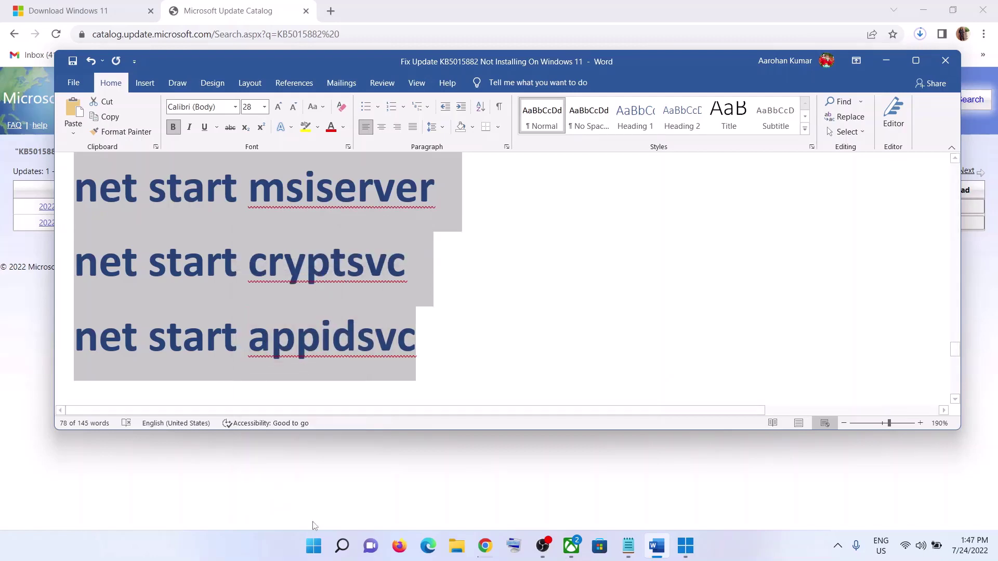
{"action": "left_click", "coordinate": [313, 546]}
Step: Launch Notepad and paste the copied reset commands into a new note
{"action": "type", "text": "note"}
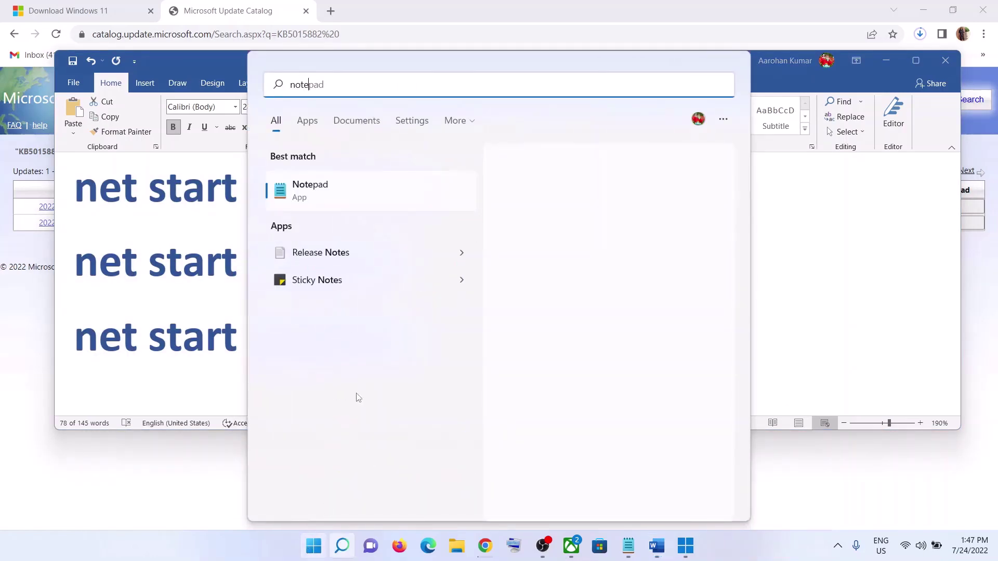
{"action": "key", "text": "Return"}
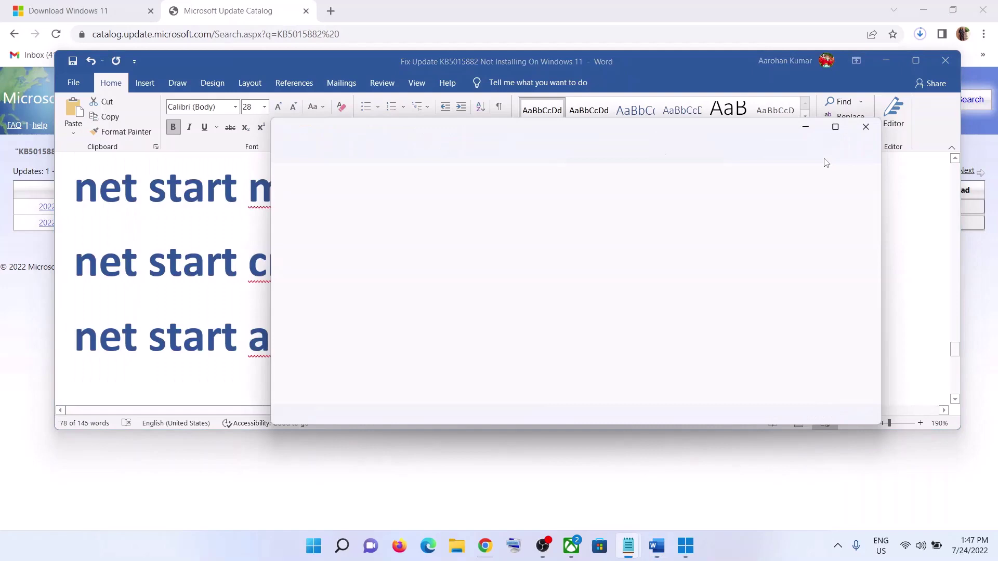
{"action": "right_click", "coordinate": [368, 201]}
{"action": "left_click", "coordinate": [437, 299]}
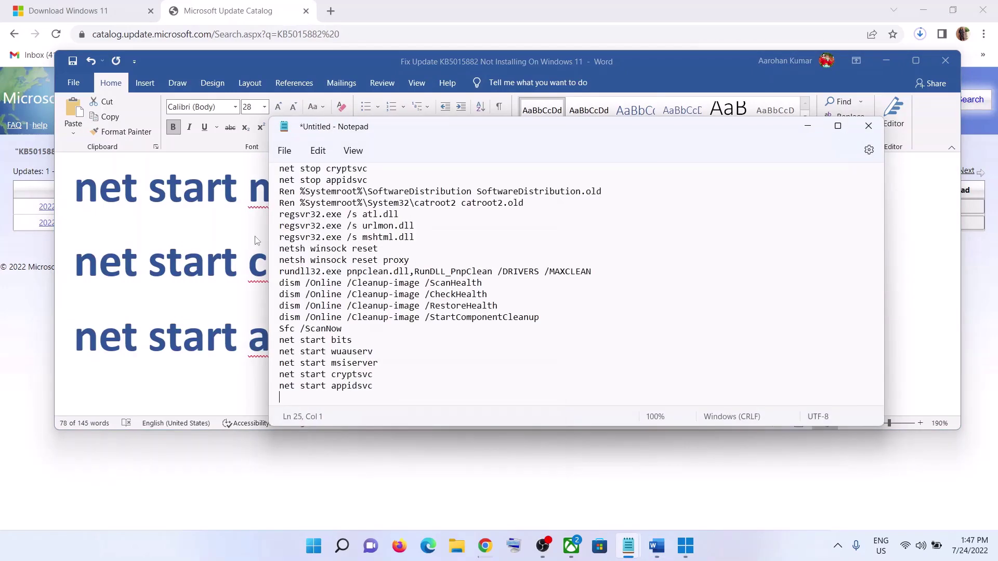
Step: Save the note to the Desktop as Wufix.bat with file type All files
{"action": "left_click", "coordinate": [285, 151]}
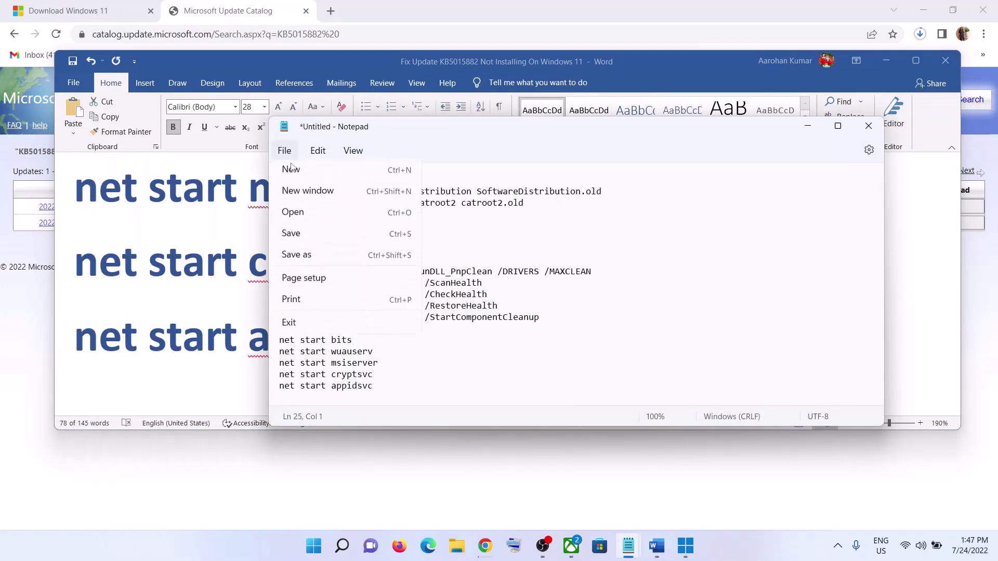
{"action": "left_click", "coordinate": [306, 260]}
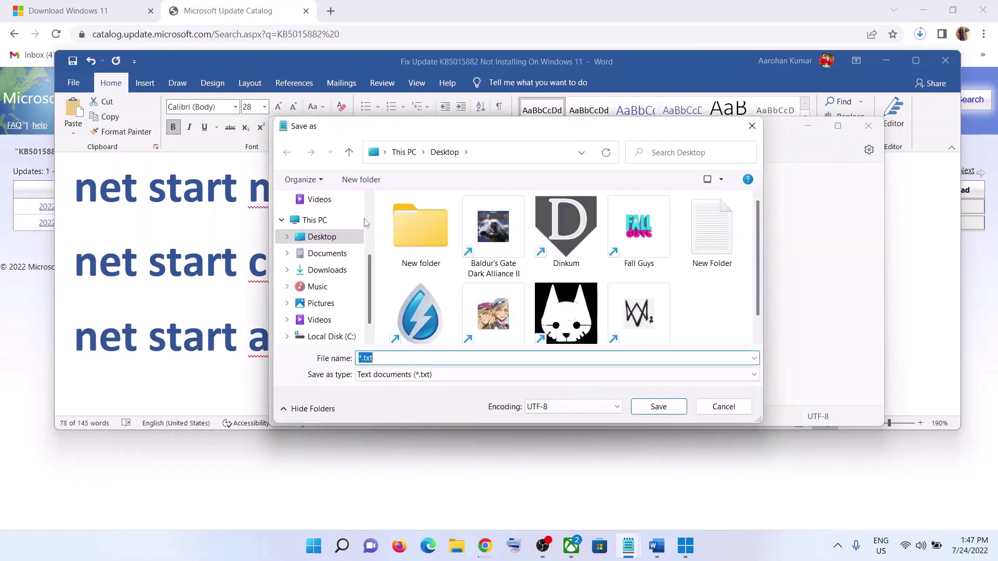
{"action": "type", "text": "net"}
{"action": "left_click", "coordinate": [202, 291]}
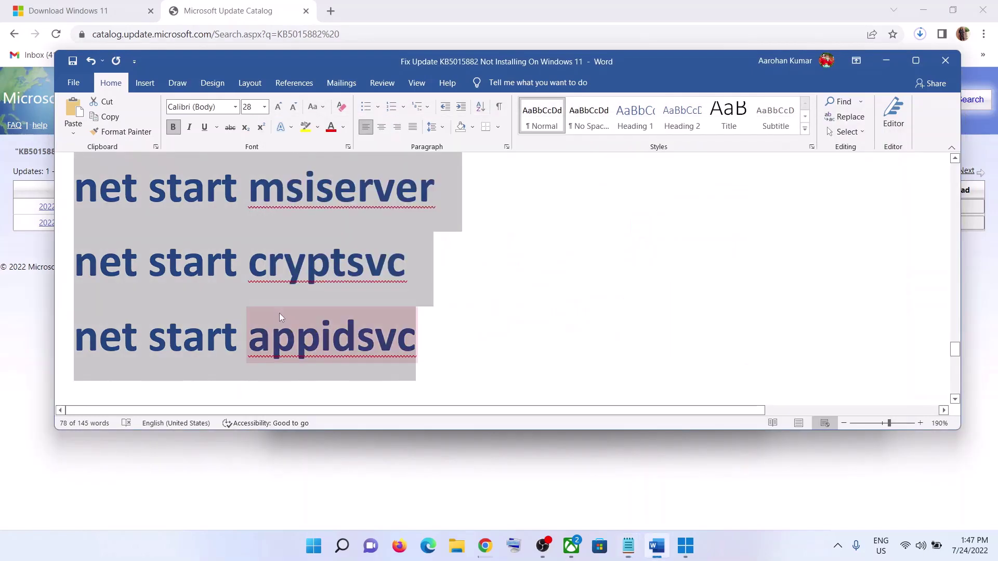
{"action": "scroll", "coordinate": [276, 316], "scroll_direction": "down", "scroll_amount": 3}
{"action": "left_click_drag", "start_coordinate": [238, 310], "coordinate": [419, 313]}
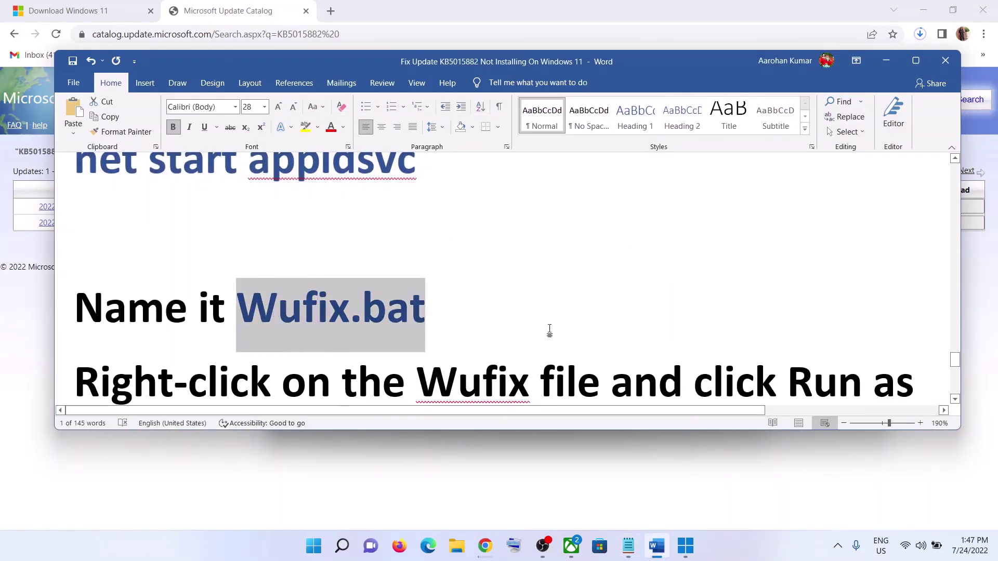
{"action": "key", "text": "alt+Tab"}
{"action": "key", "text": "ctrl+v"}
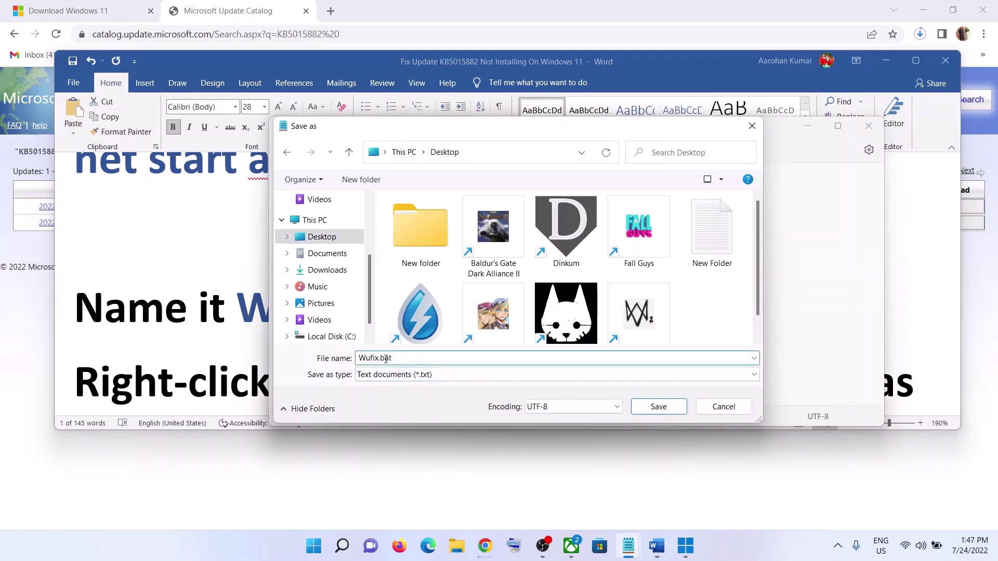
{"action": "left_click", "coordinate": [373, 375]}
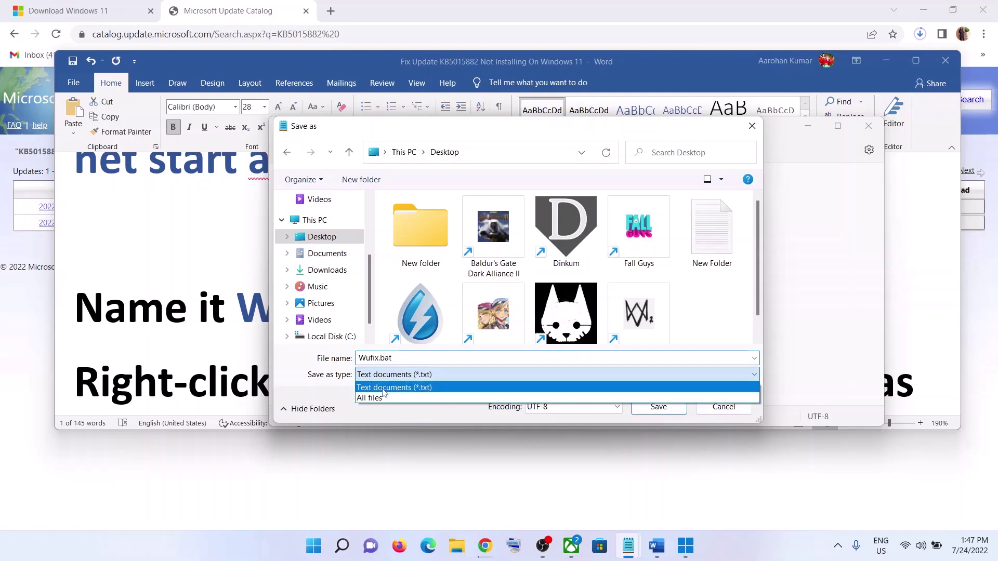
{"action": "left_click", "coordinate": [370, 399]}
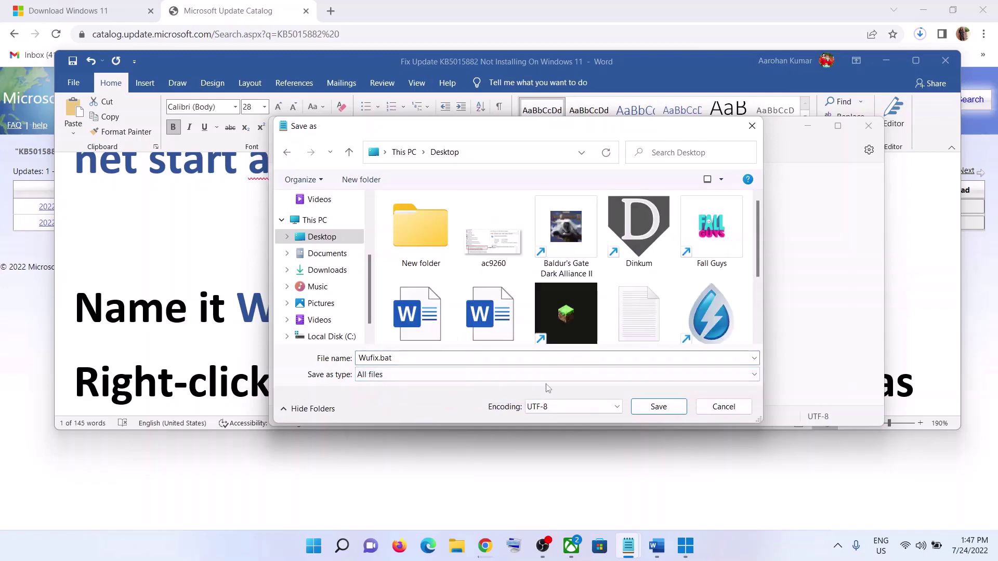
{"action": "left_click", "coordinate": [664, 408]}
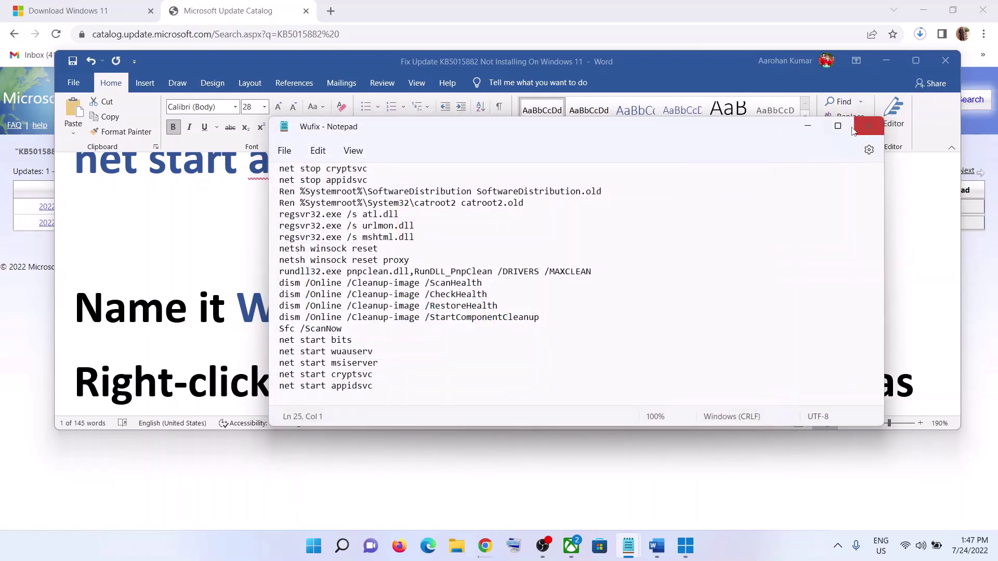
{"action": "key", "text": "super+d"}
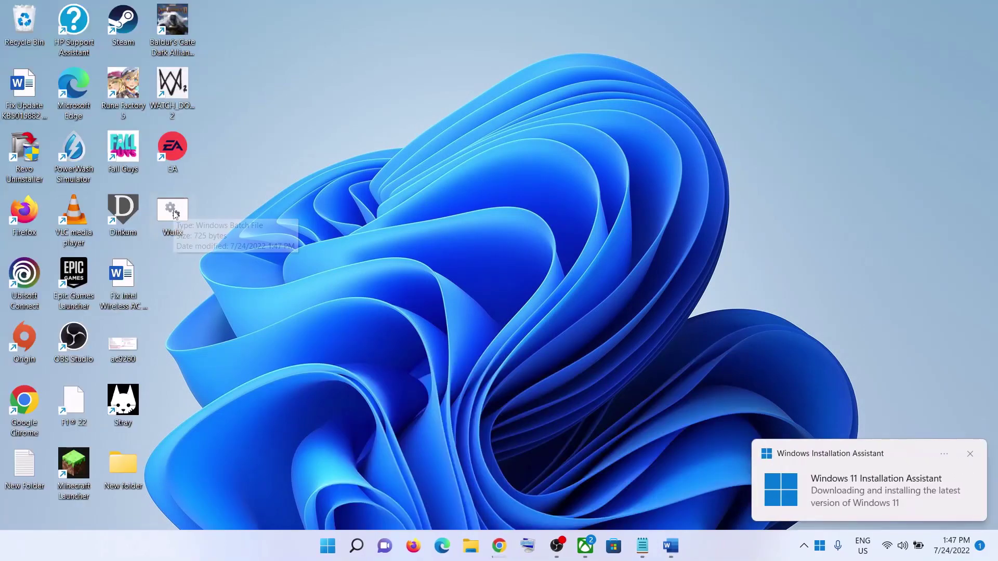
Step: Run Wufix.bat as administrator so Command Prompt begins resetting the Windows Update services
{"action": "right_click", "coordinate": [179, 231]}
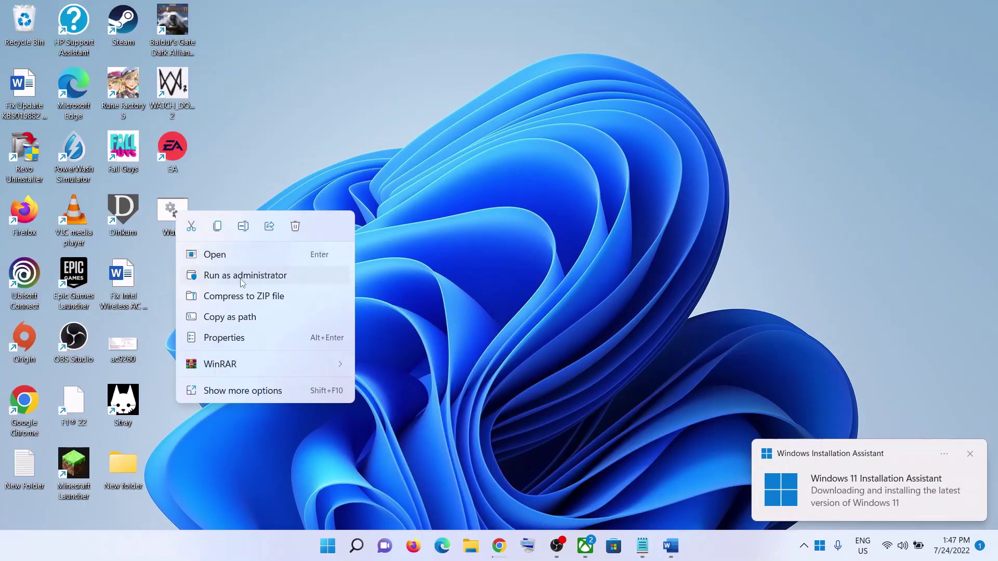
{"action": "left_click", "coordinate": [271, 277]}
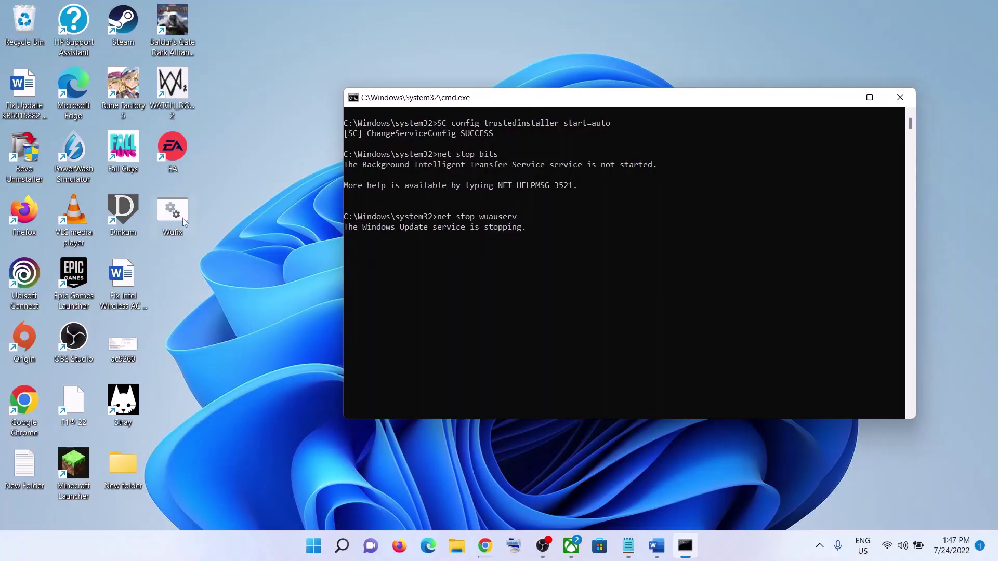
{"action": "right_click", "coordinate": [182, 219]}
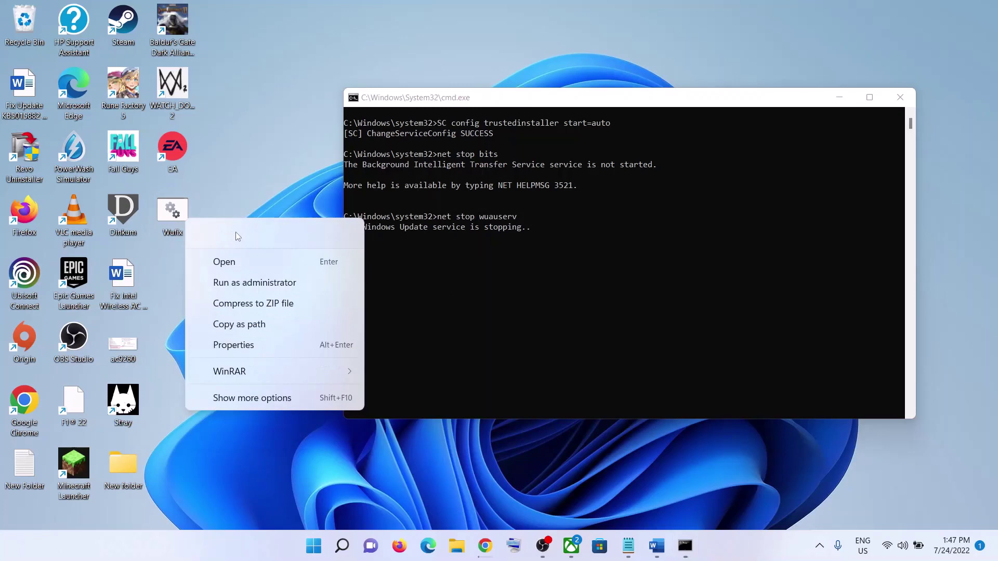
{"action": "left_click", "coordinate": [644, 193]}
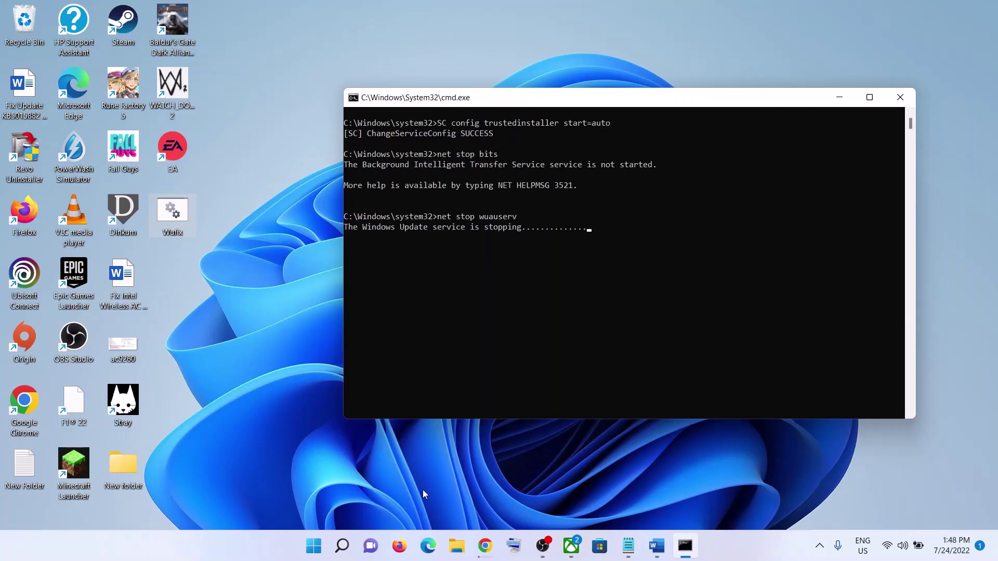
{"action": "left_click", "coordinate": [313, 546]}
Step: Read Step 6 'Use Media Creation Tool' in the Word guide, then return to the Windows 11 download page
{"action": "left_click", "coordinate": [660, 501]}
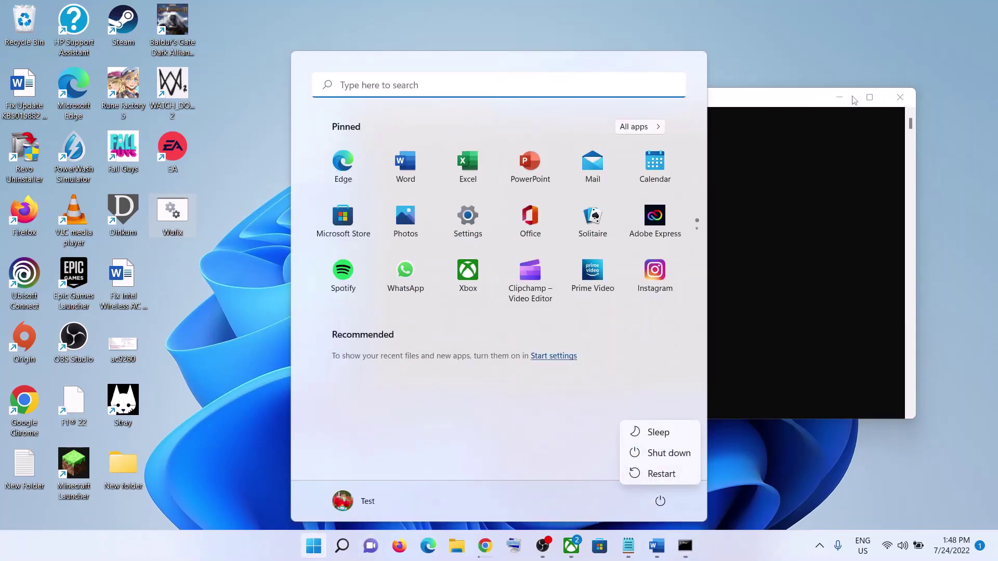
{"action": "key", "text": "Escape"}
{"action": "left_click", "coordinate": [657, 545]}
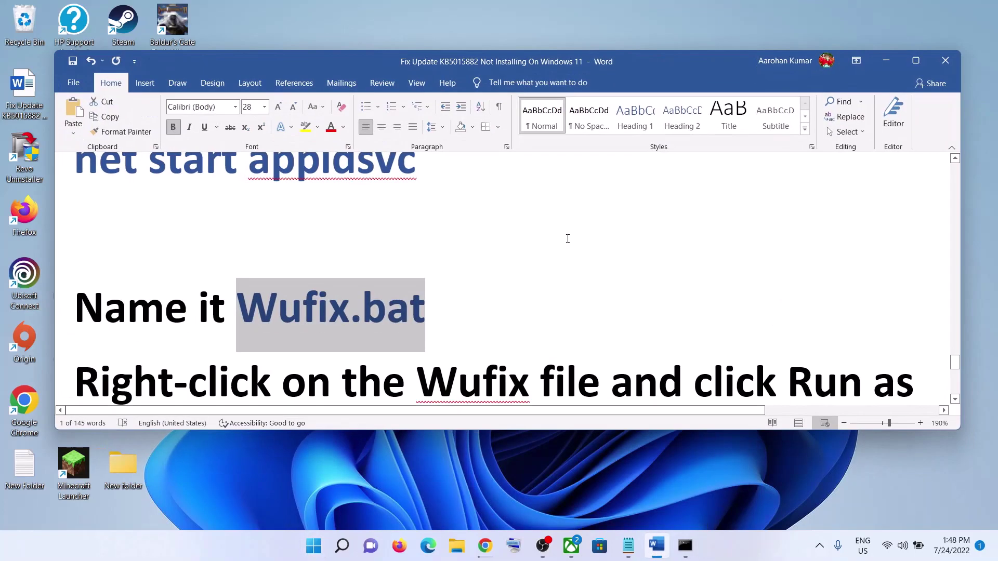
{"action": "scroll", "coordinate": [468, 260], "scroll_direction": "down", "scroll_amount": 10}
{"action": "scroll", "coordinate": [264, 287], "scroll_direction": "down", "scroll_amount": 1}
{"action": "left_click_drag", "start_coordinate": [219, 214], "coordinate": [664, 194]}
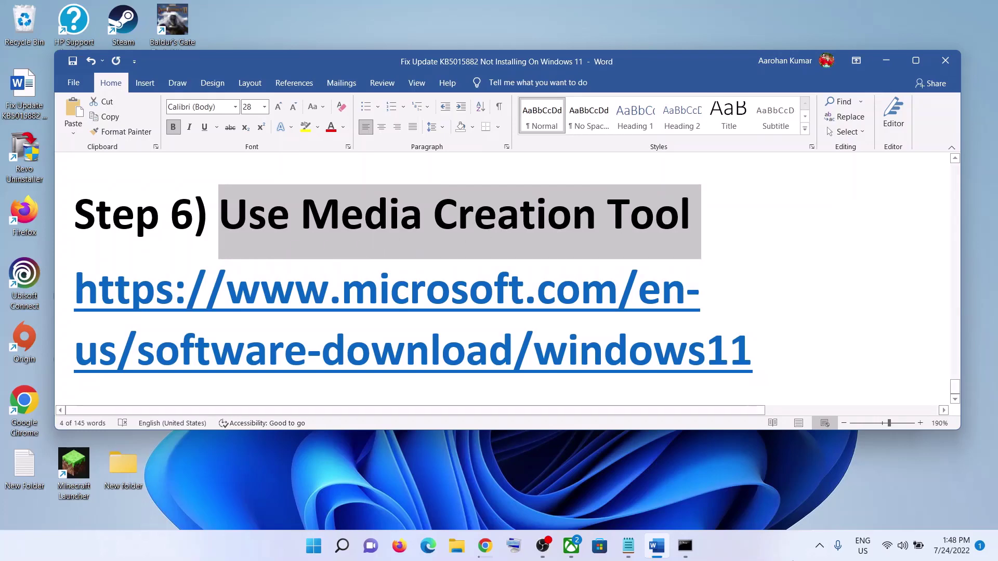
{"action": "left_click", "coordinate": [750, 547]}
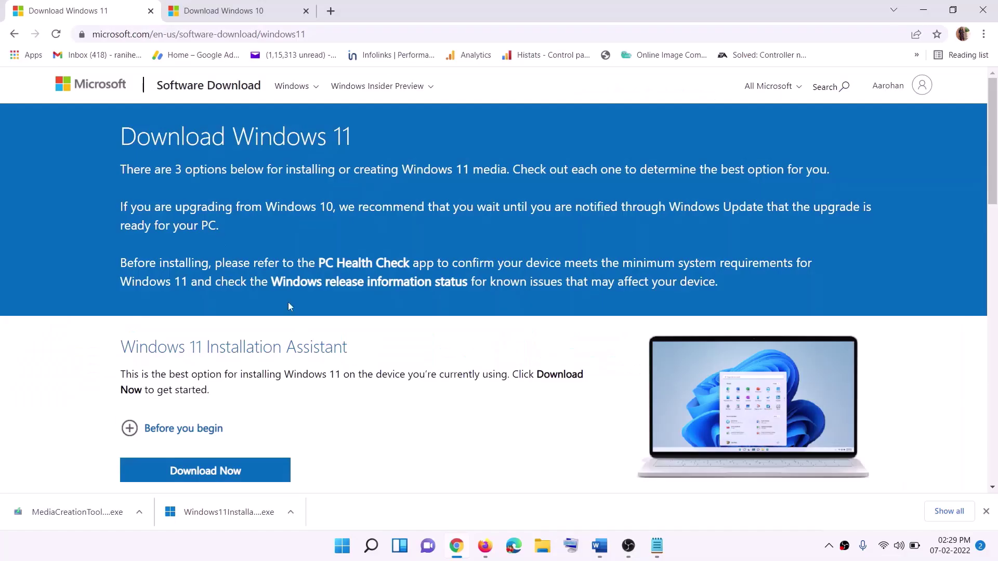
Step: Download MediaCreationTool.exe under Create Windows 11 Installation Media and launch it, approving UAC
{"action": "scroll", "coordinate": [321, 345], "scroll_direction": "down", "scroll_amount": 5}
{"action": "left_click_drag", "start_coordinate": [187, 308], "coordinate": [289, 309]}
{"action": "left_click", "coordinate": [199, 395]}
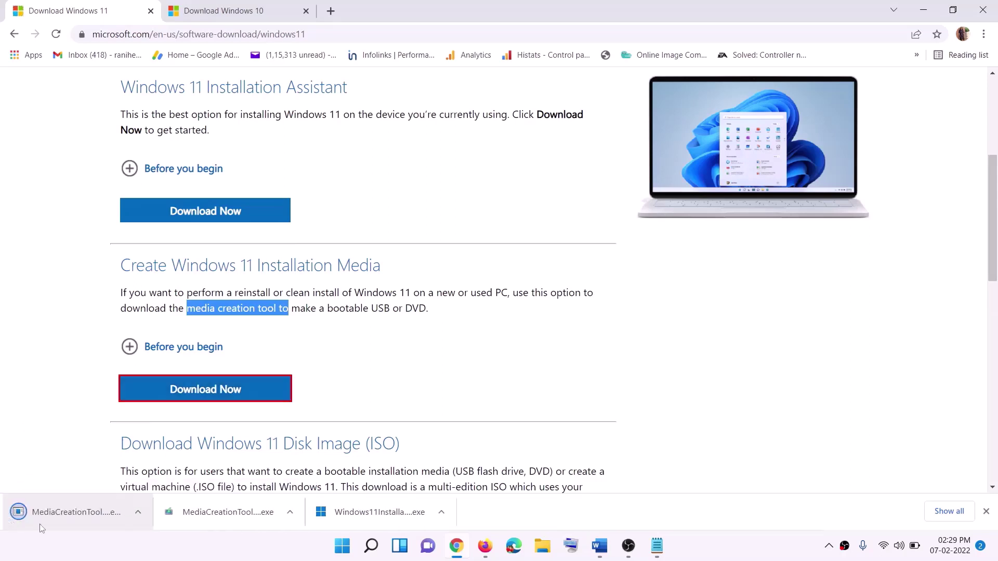
{"action": "left_click", "coordinate": [75, 514]}
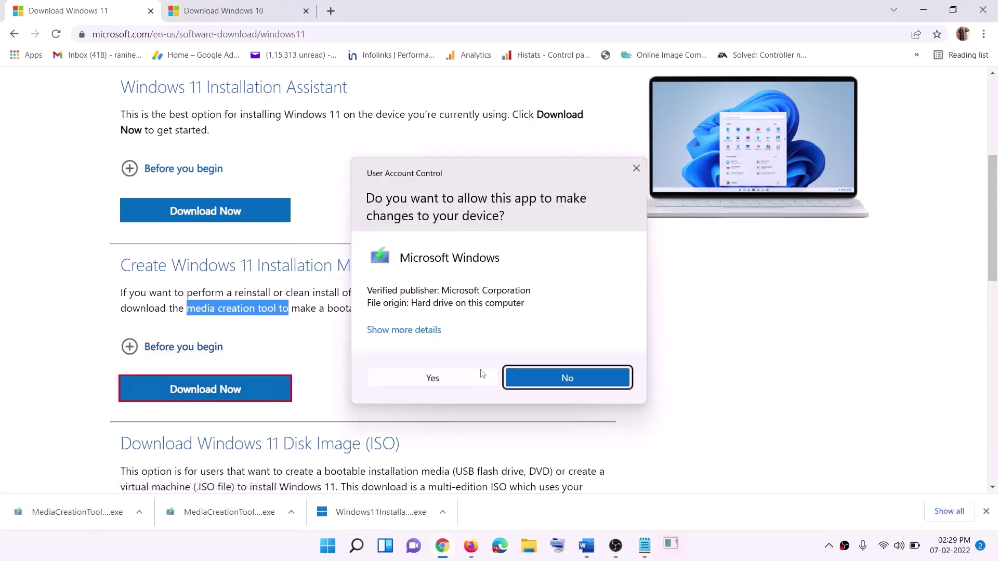
{"action": "left_click", "coordinate": [440, 381]}
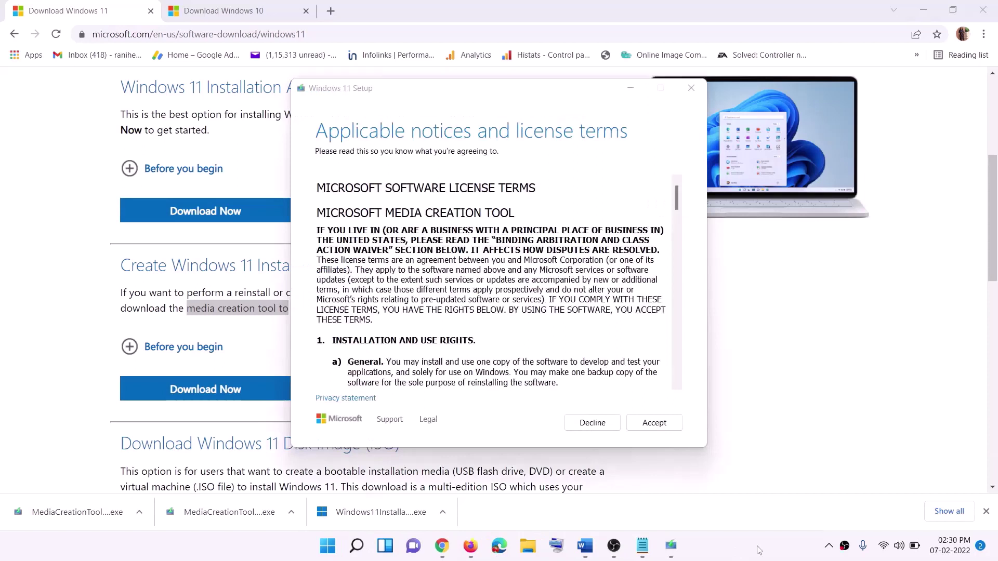
Step: Accept the license, keep recommended options, and save an ISO file named Windows to the Desktop
{"action": "left_click", "coordinate": [648, 424]}
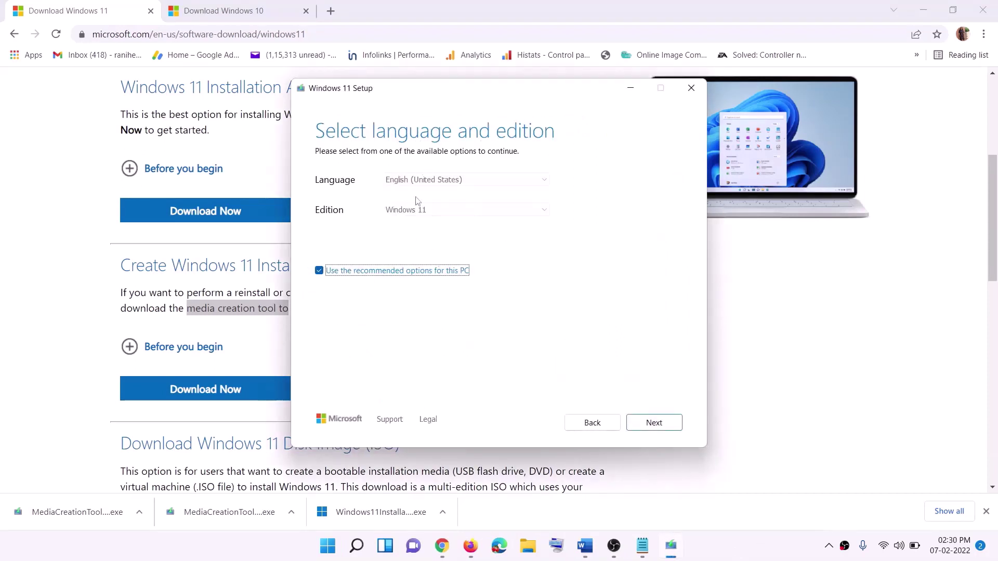
{"action": "left_click", "coordinate": [647, 422]}
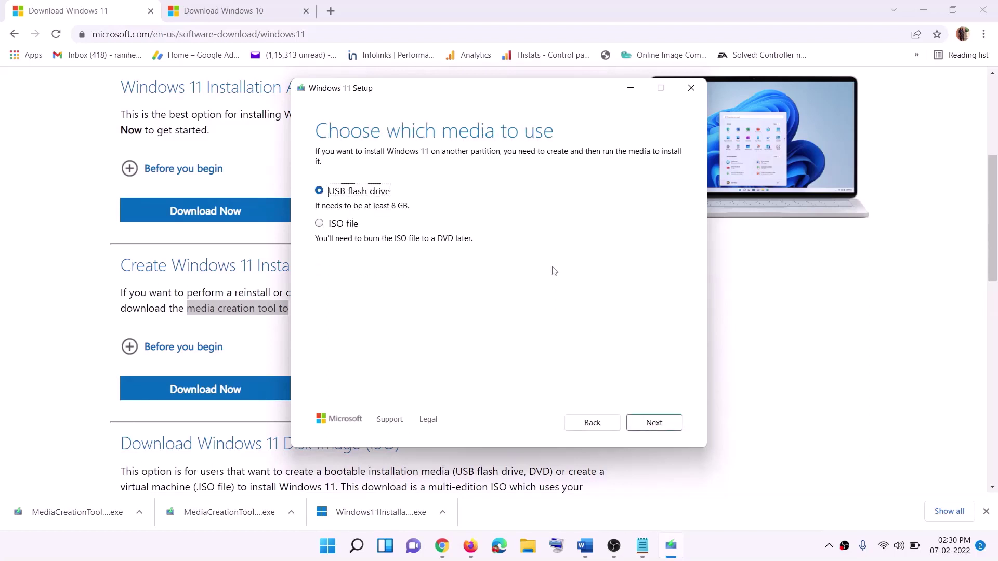
{"action": "left_click", "coordinate": [336, 225]}
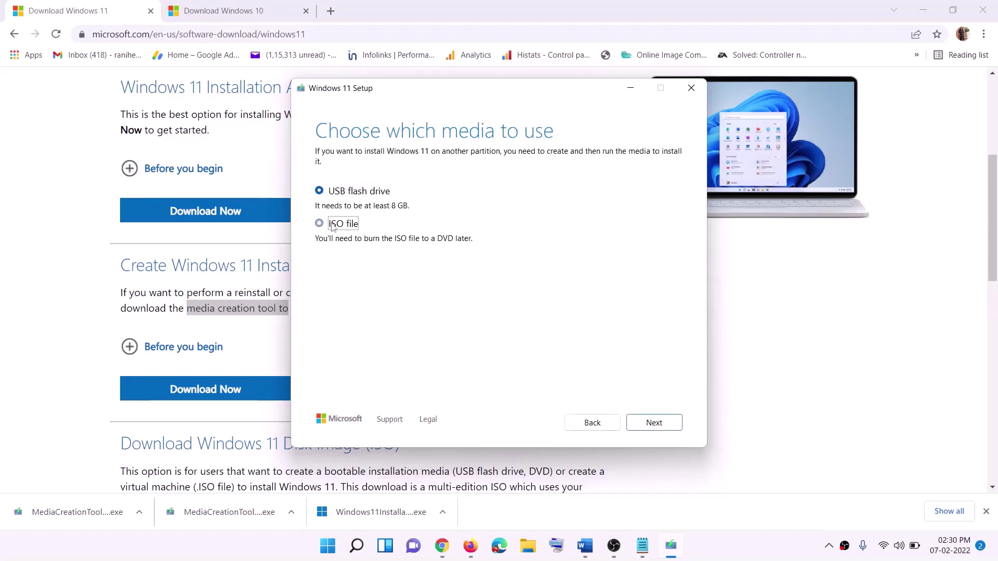
{"action": "left_click", "coordinate": [654, 422]}
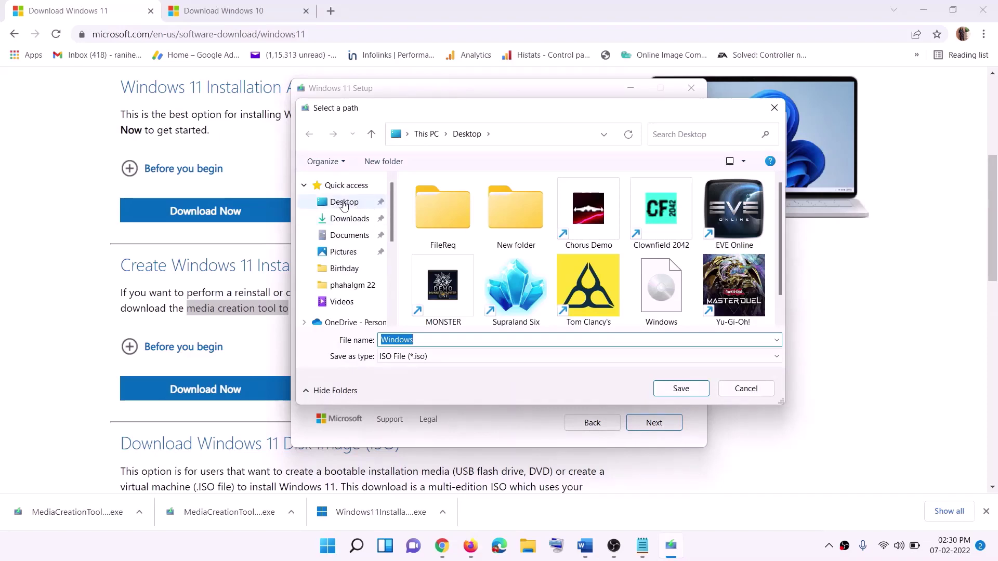
{"action": "left_click", "coordinate": [341, 205]}
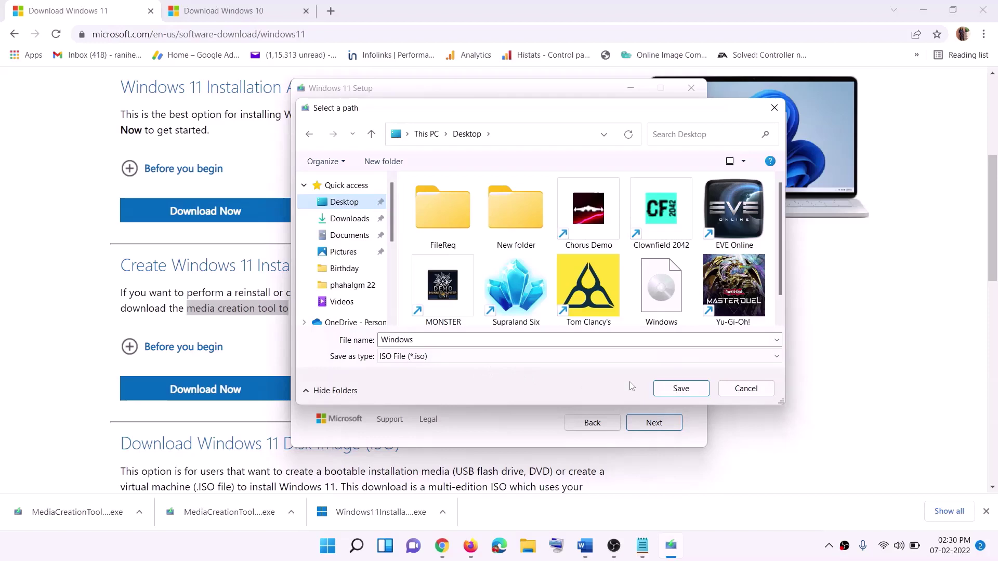
{"action": "left_click", "coordinate": [704, 546]}
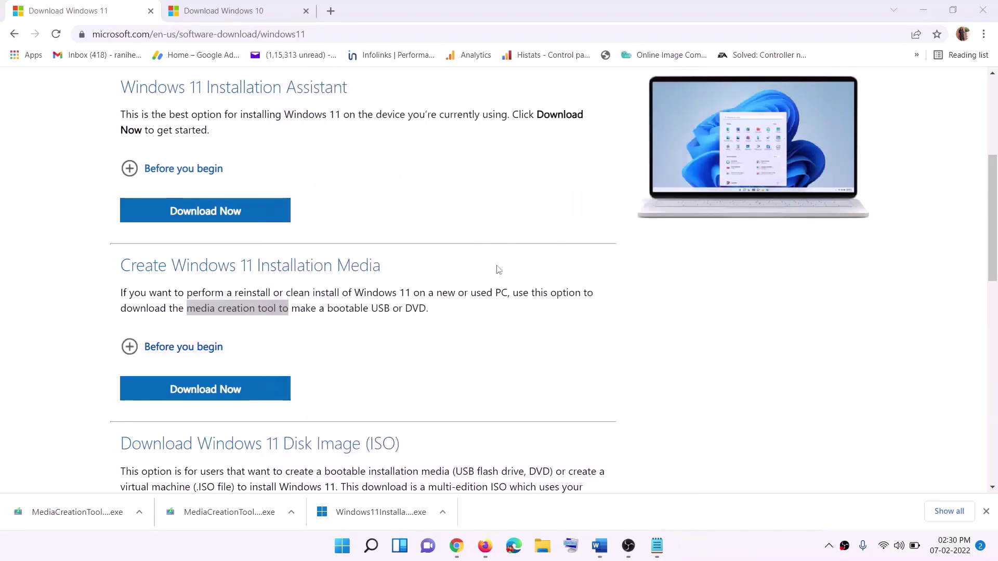
Step: Mount the Windows ISO from the desktop, run its setup, and let it check for updates
{"action": "key", "text": "super+d"}
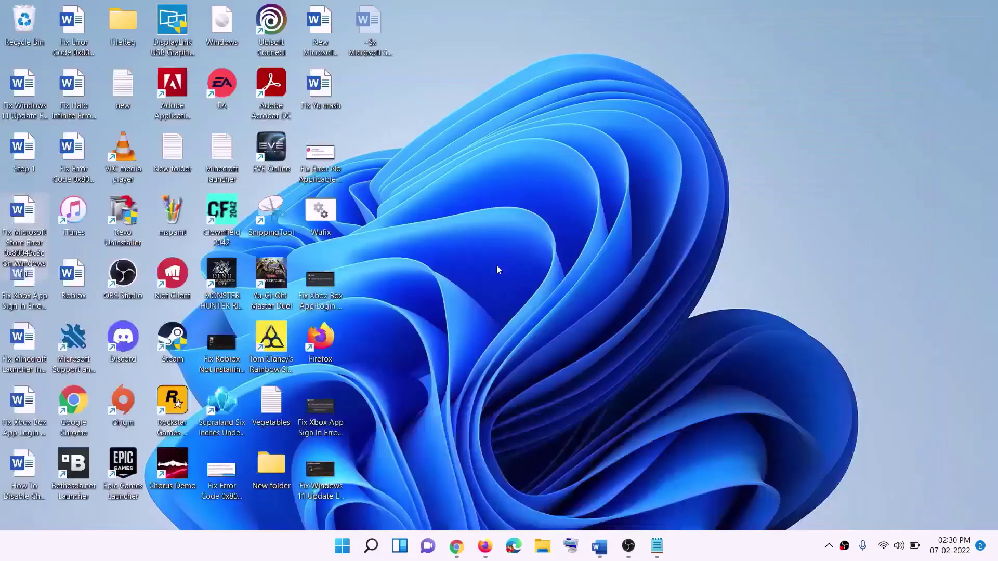
{"action": "left_click_drag", "start_coordinate": [237, 27], "coordinate": [325, 282]}
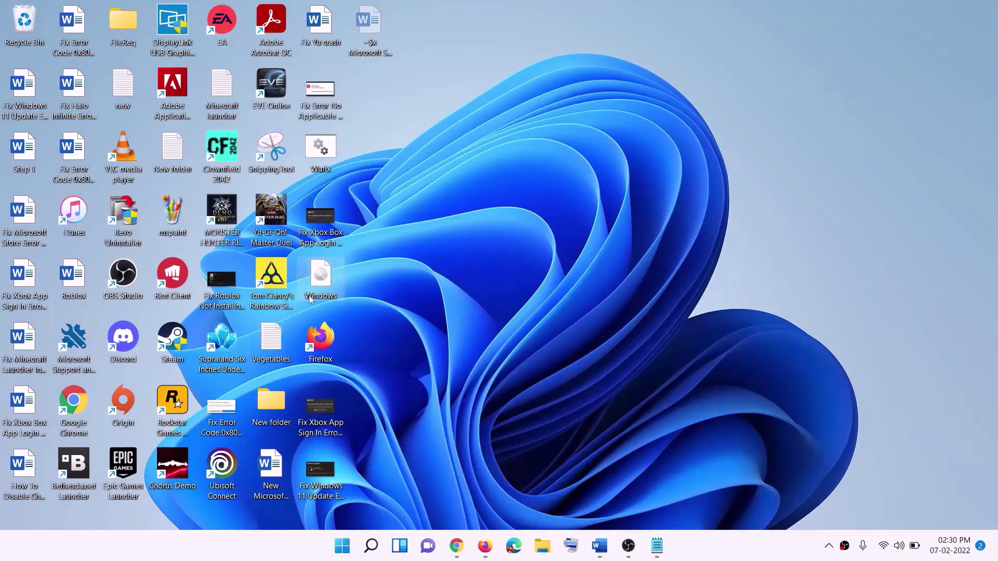
{"action": "double_click", "coordinate": [322, 285]}
{"action": "left_click", "coordinate": [327, 364]}
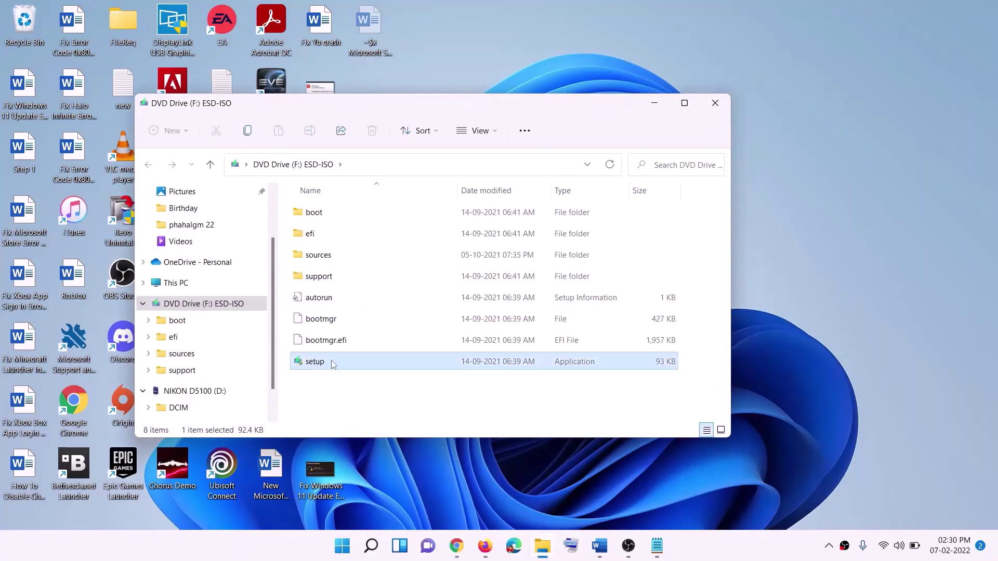
{"action": "double_click", "coordinate": [341, 361]}
{"action": "left_click", "coordinate": [407, 411]}
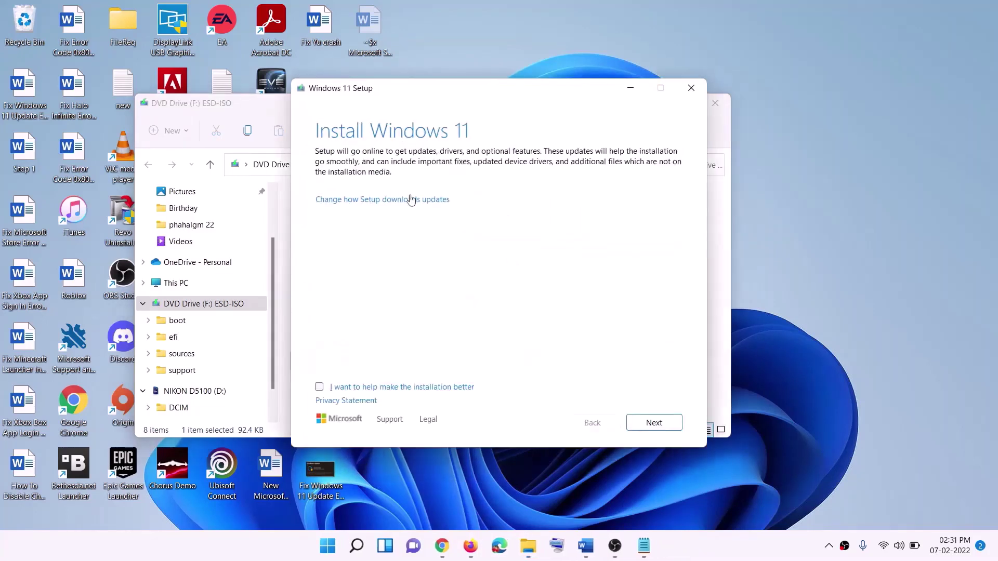
{"action": "left_click", "coordinate": [656, 424]}
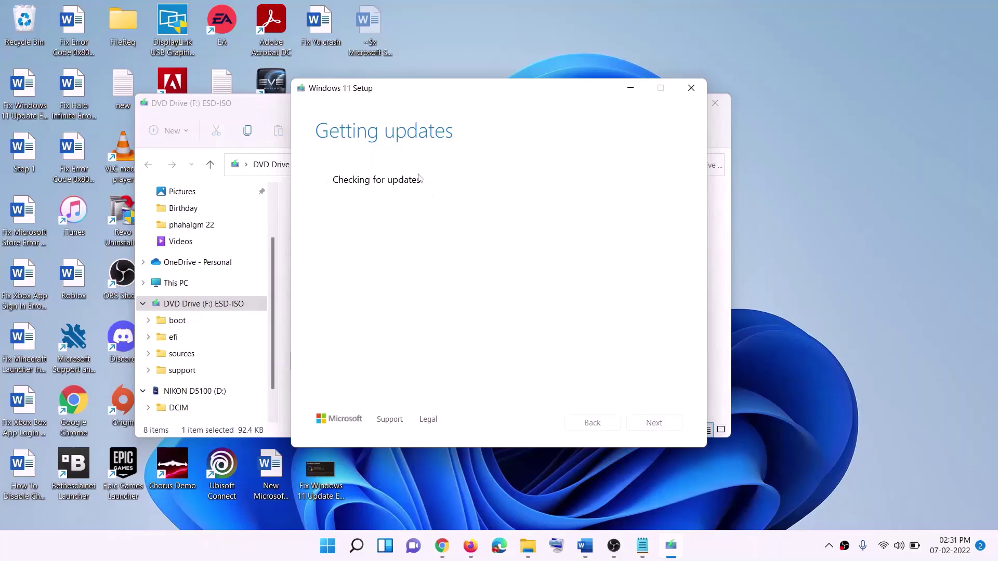
Step: Scroll the Word tutorial to the Ready to install screenshot: Home Single Language, keeping files and apps
{"action": "left_click", "coordinate": [585, 546]}
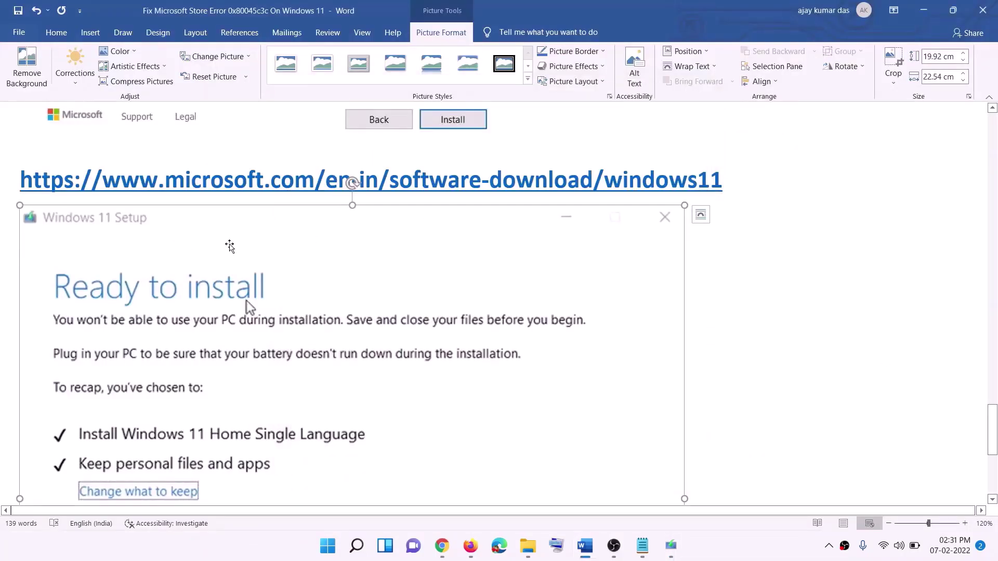
{"action": "scroll", "coordinate": [233, 245], "scroll_direction": "down", "scroll_amount": 2}
{"action": "scroll", "coordinate": [233, 261], "scroll_direction": "down", "scroll_amount": 1}
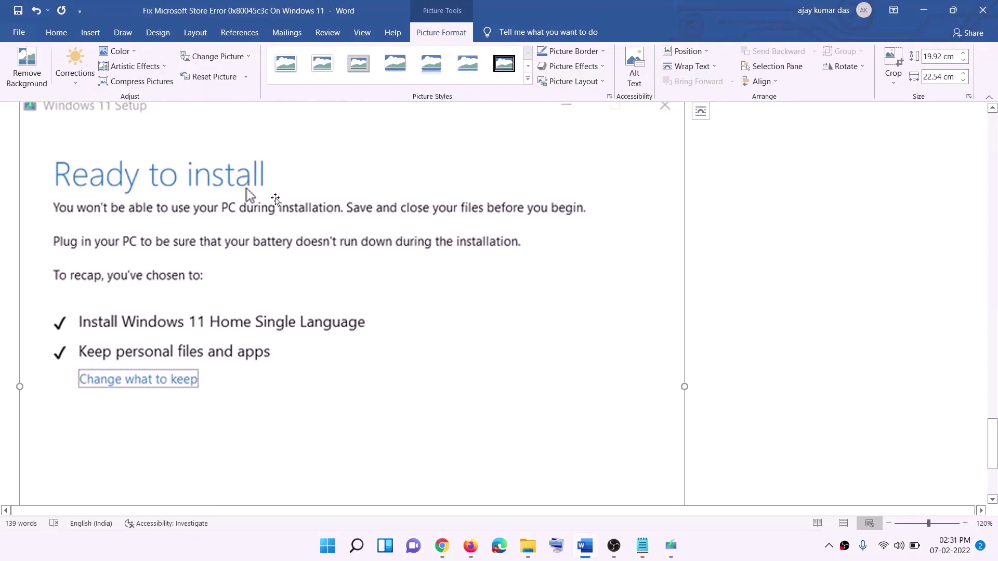
{"action": "scroll", "coordinate": [197, 328], "scroll_direction": "down", "scroll_amount": 1}
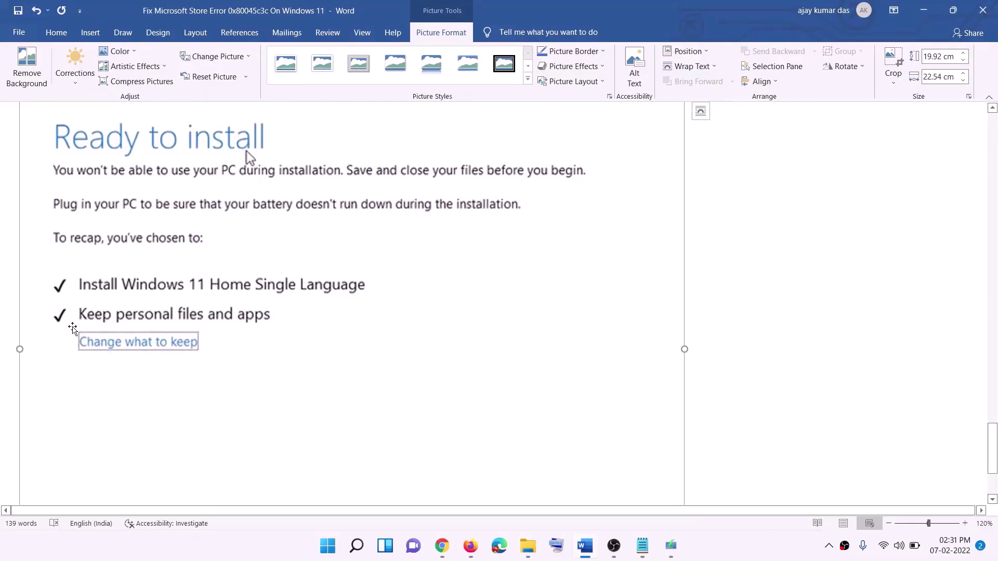
{"action": "scroll", "coordinate": [370, 325], "scroll_direction": "down", "scroll_amount": 2}
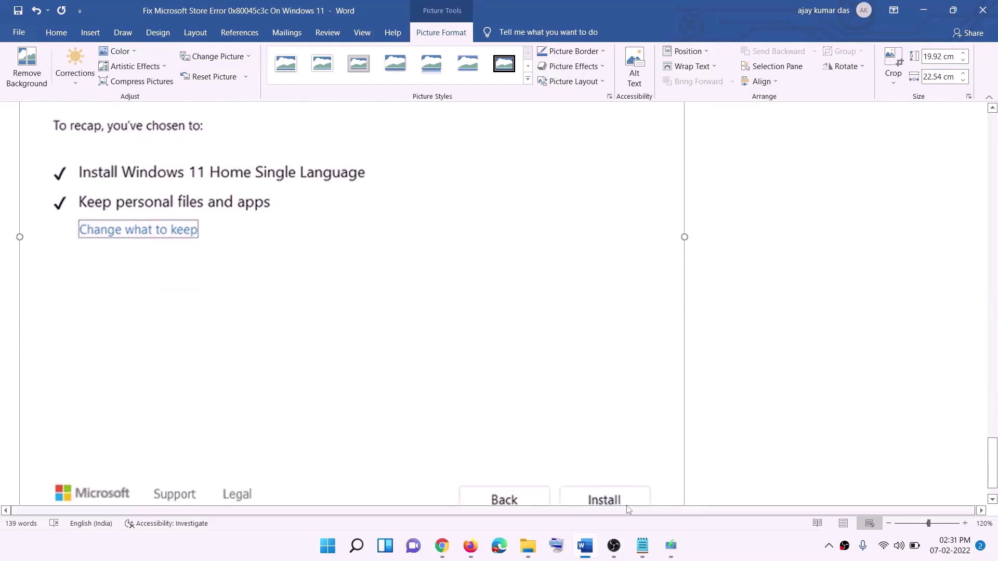
{"action": "scroll", "coordinate": [530, 389], "scroll_direction": "up", "scroll_amount": 4}
{"action": "scroll", "coordinate": [530, 389], "scroll_direction": "up", "scroll_amount": 1}
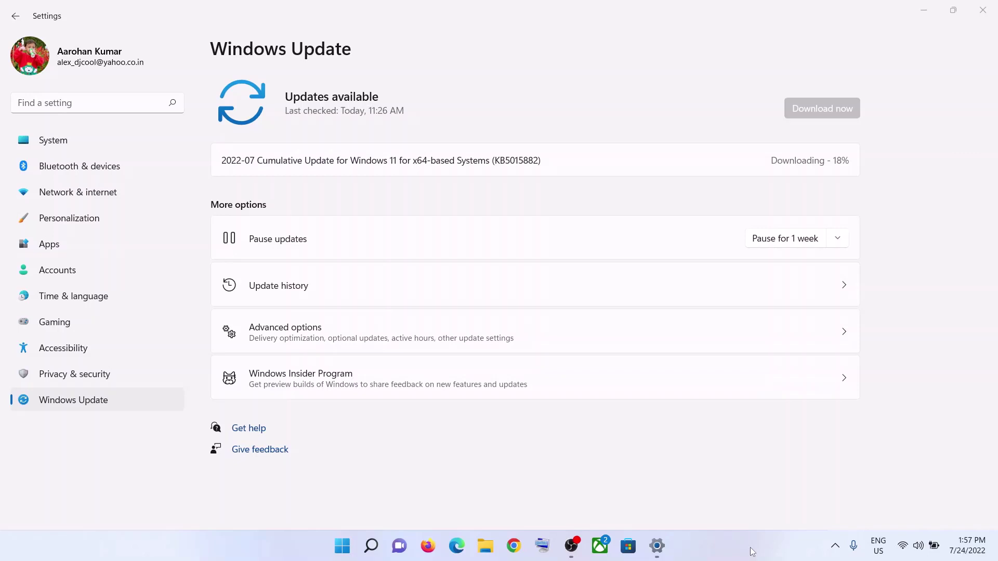
Step: Highlight the downloading KB5015882 update title in Windows Update, then minimize Settings to the desktop
{"action": "left_click_drag", "start_coordinate": [486, 160], "coordinate": [610, 159]}
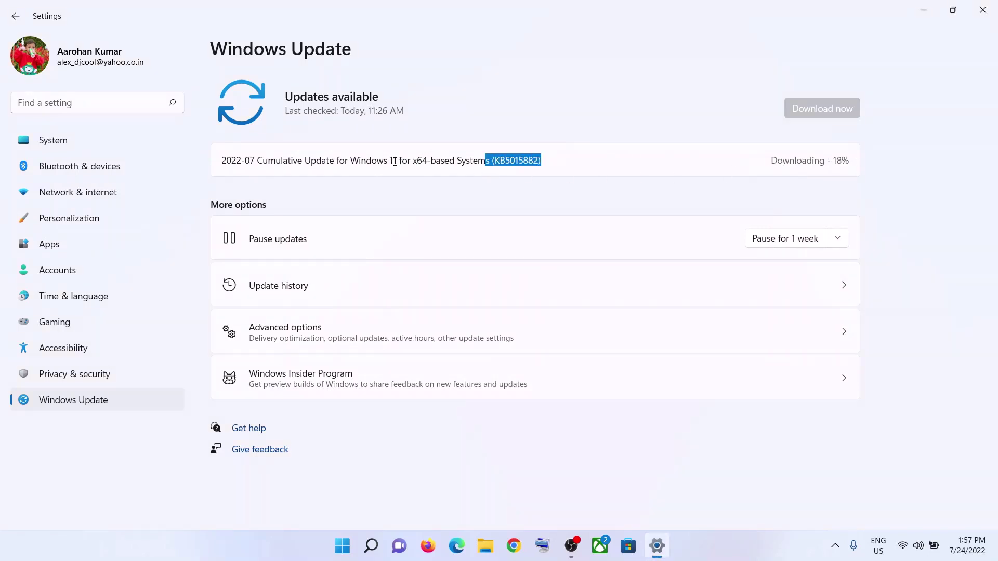
{"action": "left_click_drag", "start_coordinate": [395, 162], "coordinate": [649, 164]}
{"action": "left_click", "coordinate": [862, 165]}
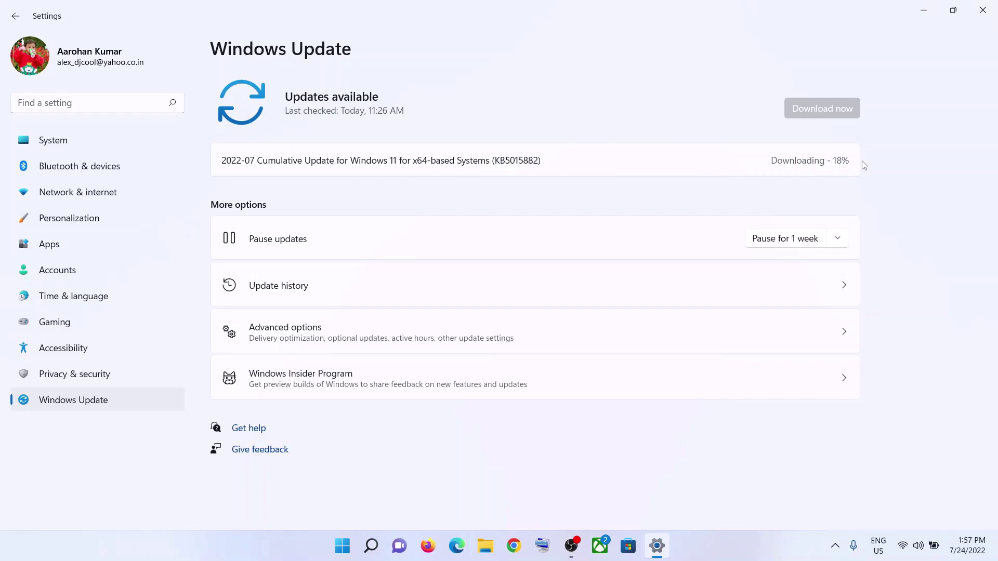
{"action": "key", "text": "super+d"}
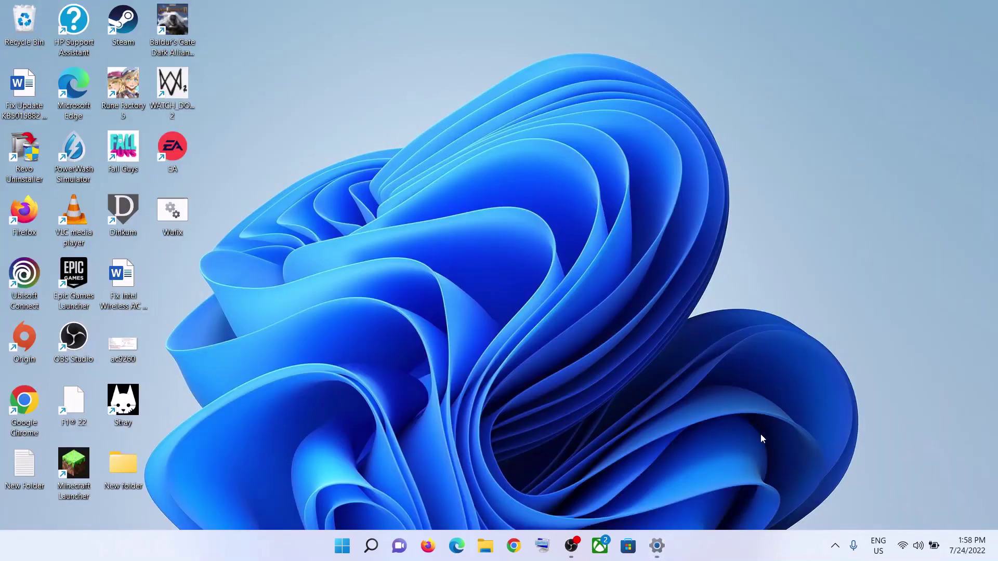